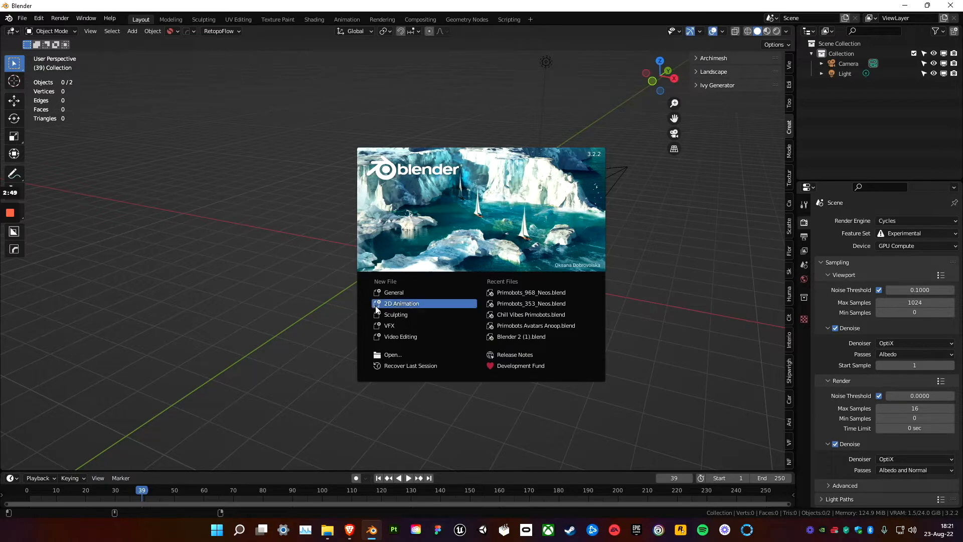
Start a new General file and import Primobot_968.fbx from E:\Projects\Primobots with the default FBX settings.
left_click(393, 295)
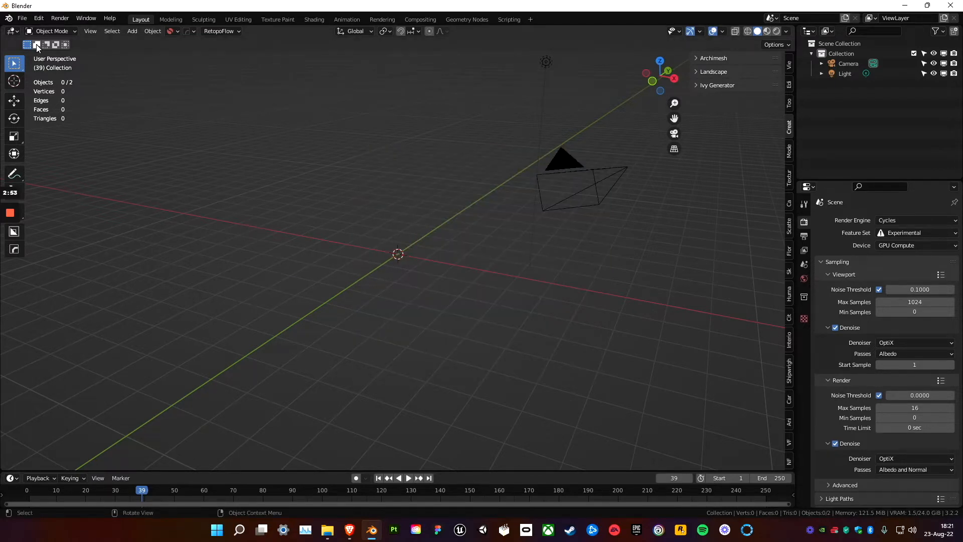
left_click(23, 19)
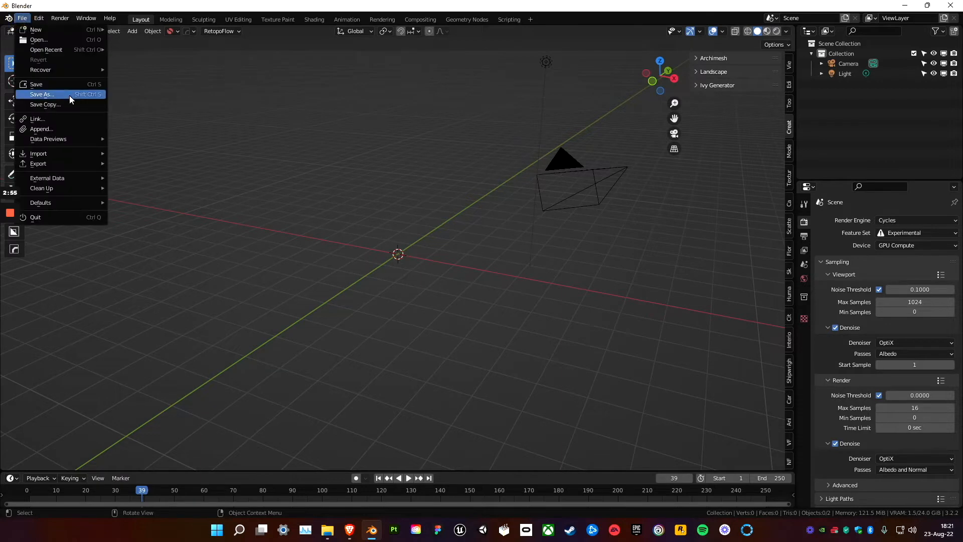
mouse_move(56, 155)
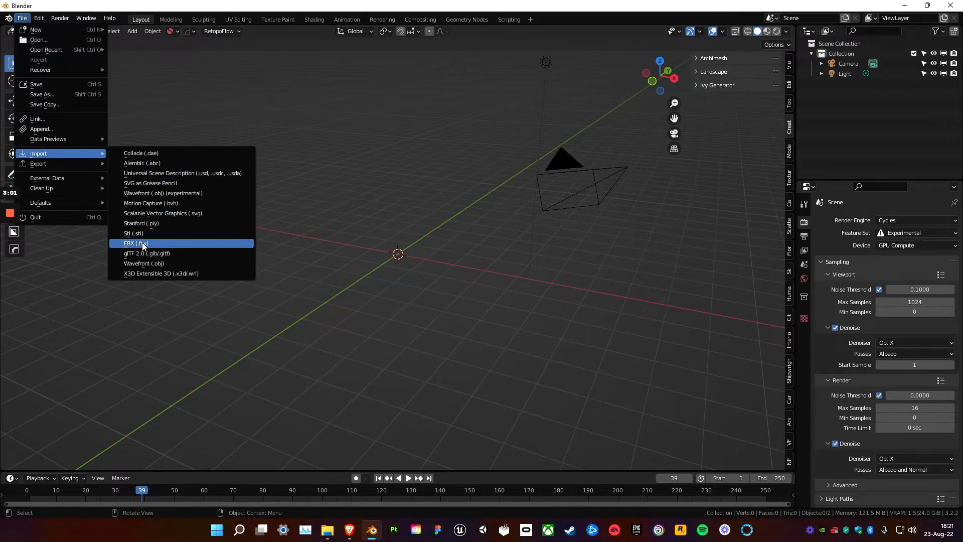
left_click(142, 243)
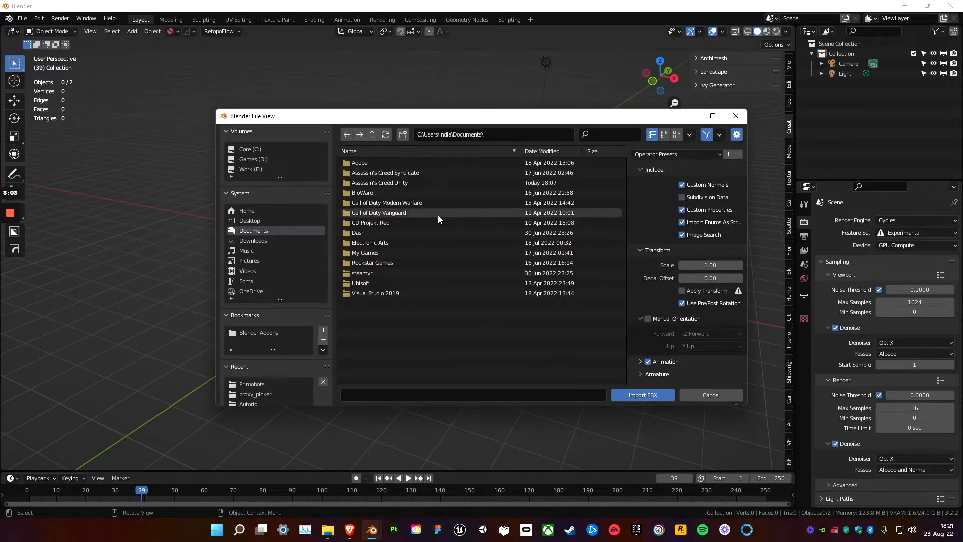
left_click(267, 169)
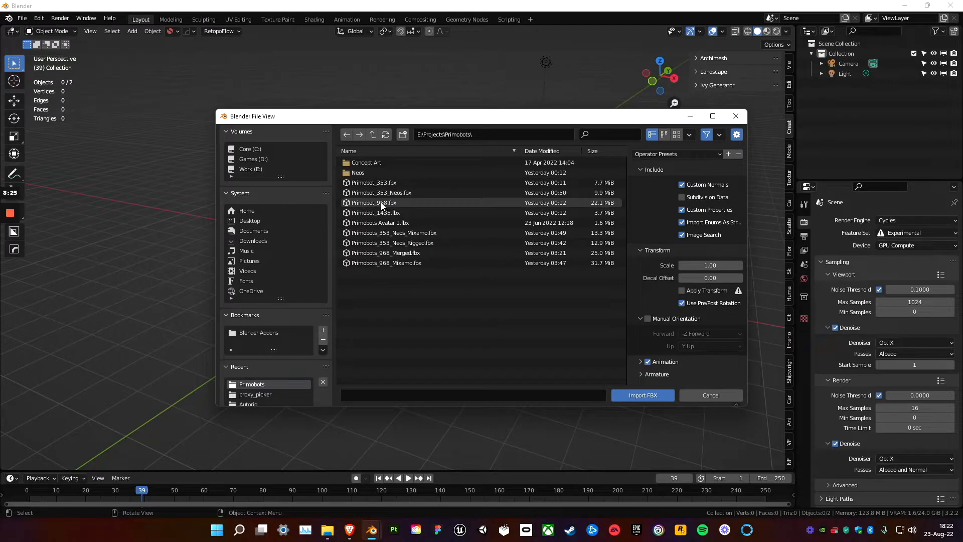
left_click(386, 203)
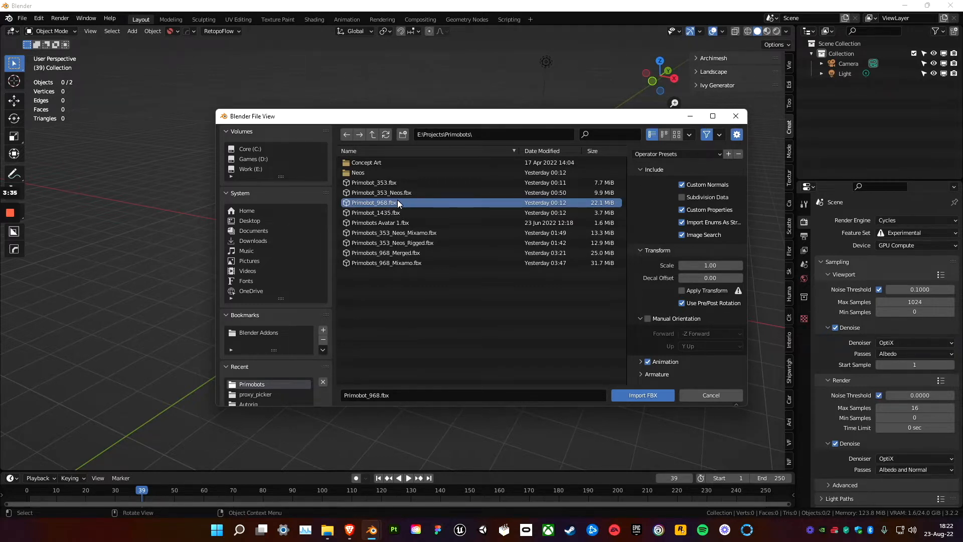
left_click(641, 395)
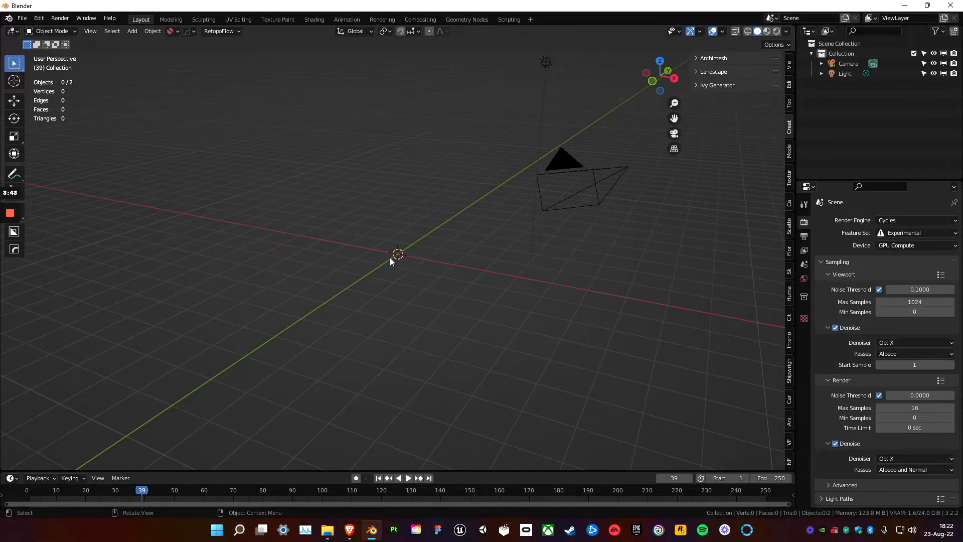
Delete the Camera and Light objects from the scene collection.
left_click(321, 278)
middle_click_drag(321, 278, 391, 273)
scroll(392, 272, "down", 4)
scroll(390, 271, "up", 10)
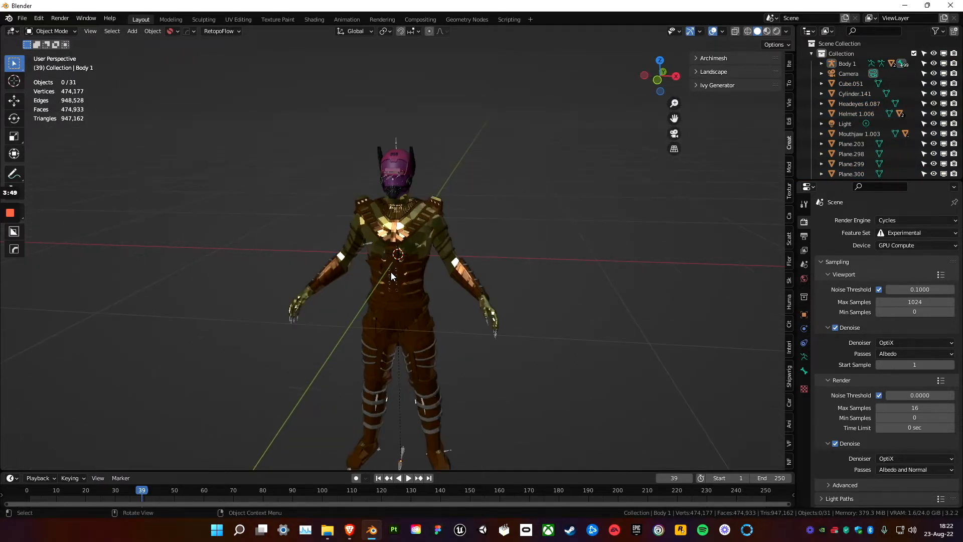
mouse_move(362, 280)
middle_mouse_down()
mouse_move(349, 289)
mouse_move(348, 275)
middle_mouse_up()
scroll(348, 275, "down", 2)
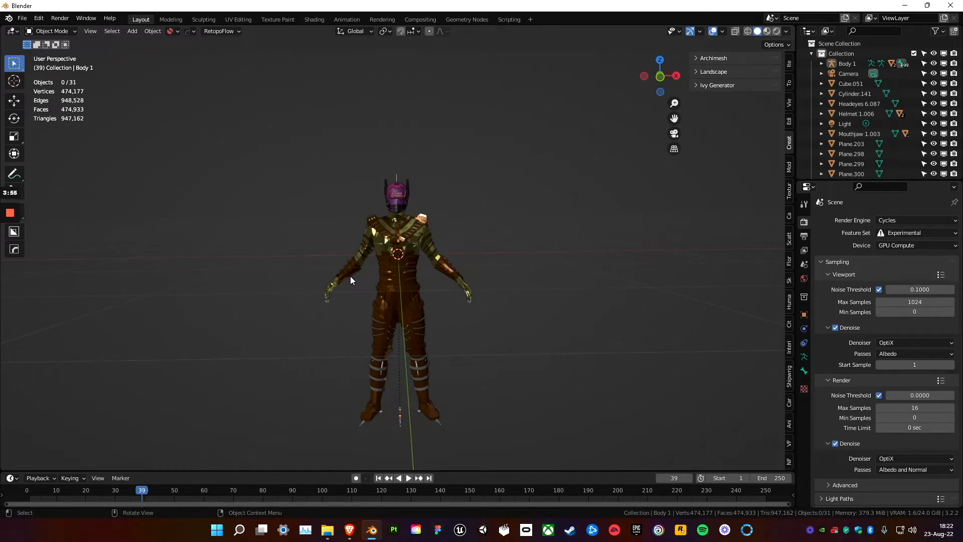
left_click(849, 74)
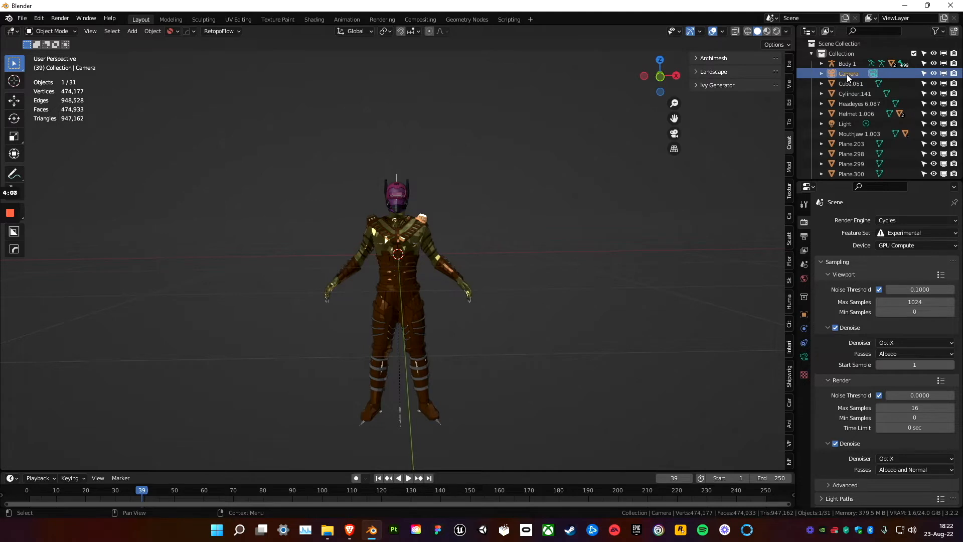
key("Delete")
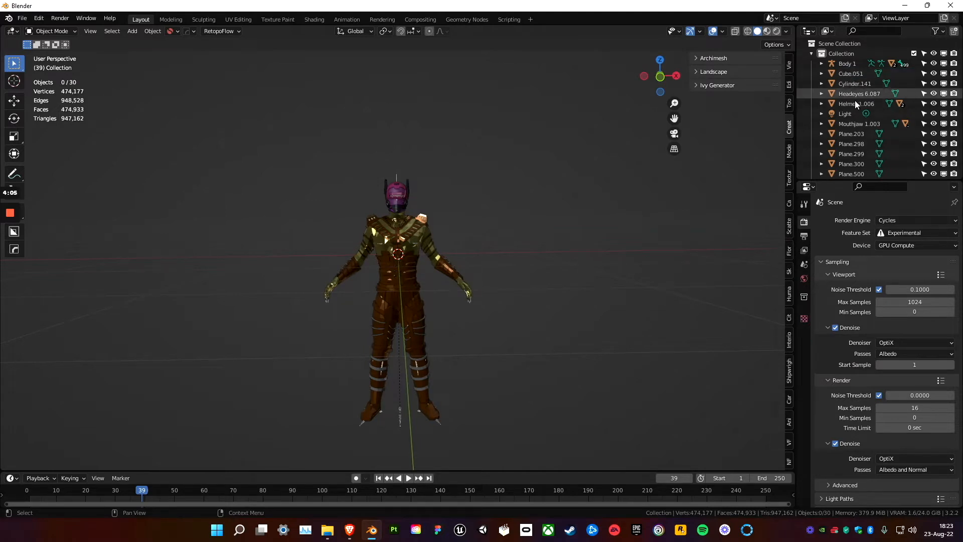
left_click(851, 114)
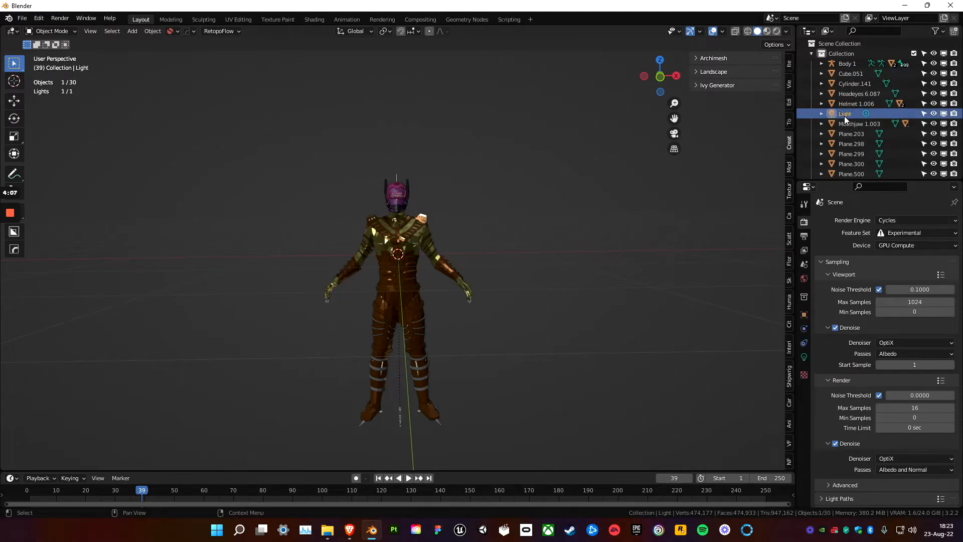
key("Delete")
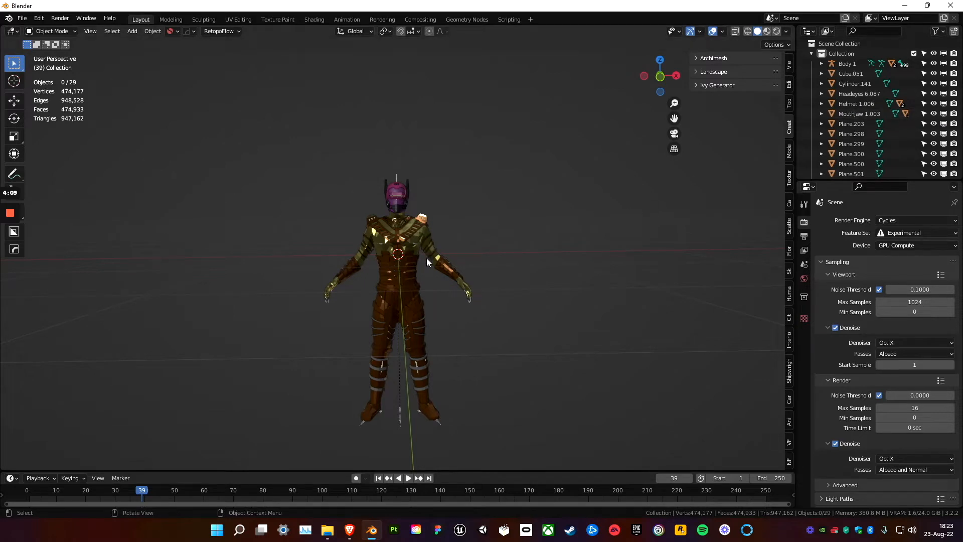
Apply the Body 1 armature modifier on the character's HG_Body.001 mesh.
middle_click_drag(402, 266, 378, 258)
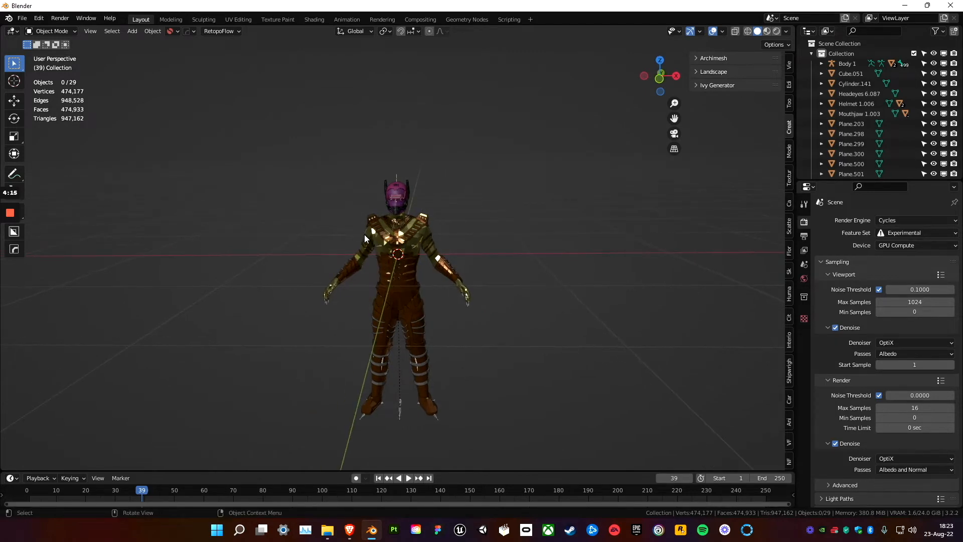
scroll(364, 239, "down", 1)
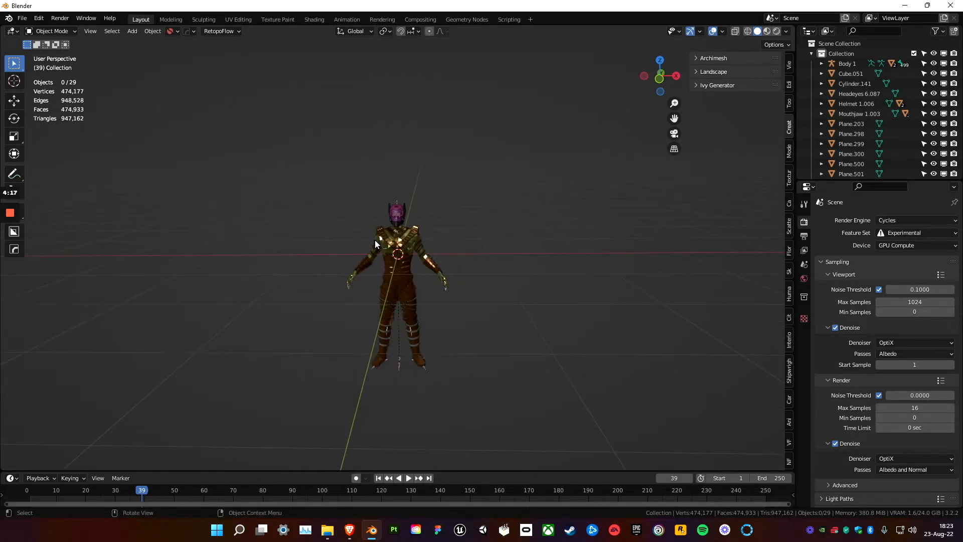
scroll(374, 239, "up", 4)
scroll(374, 240, "down", 2)
scroll(375, 240, "down", 1)
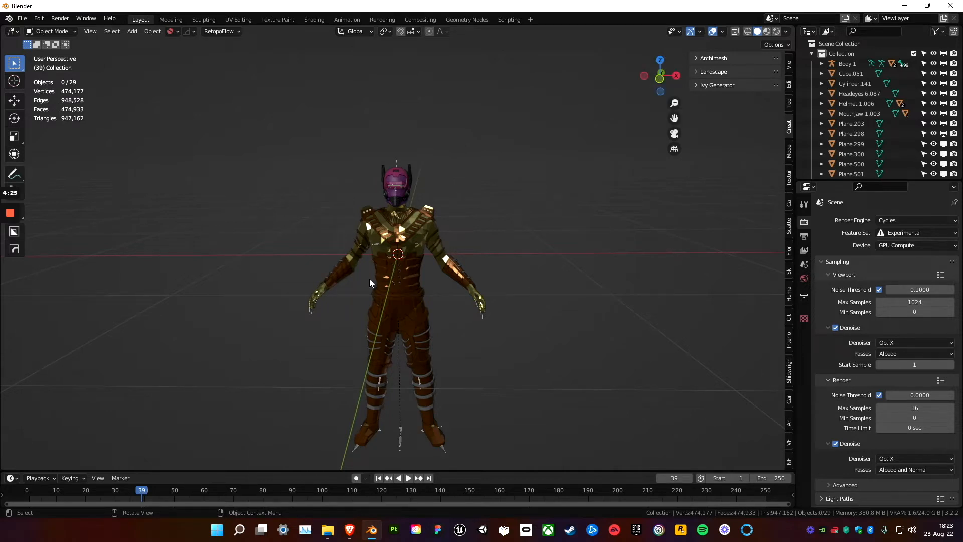
scroll(415, 256, "up", 3)
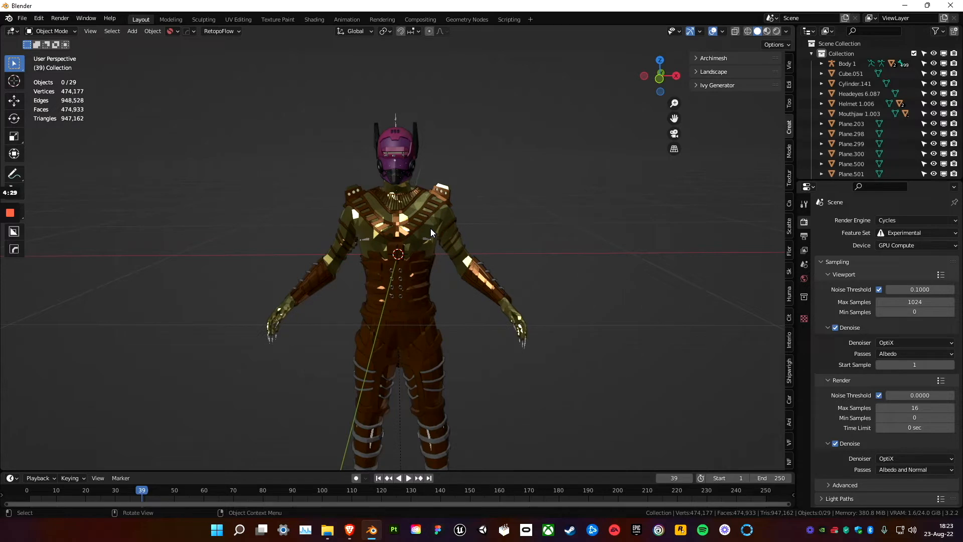
left_click(431, 232)
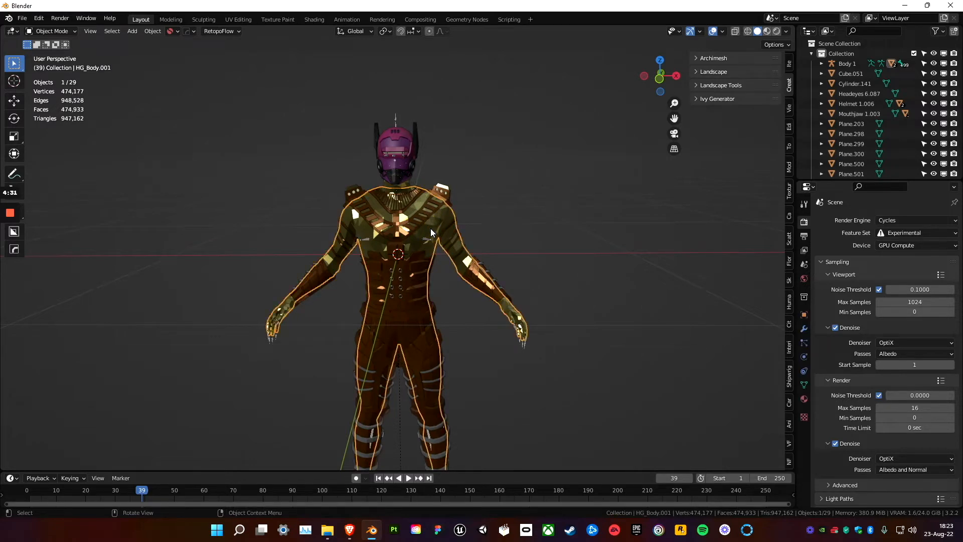
left_click(804, 331)
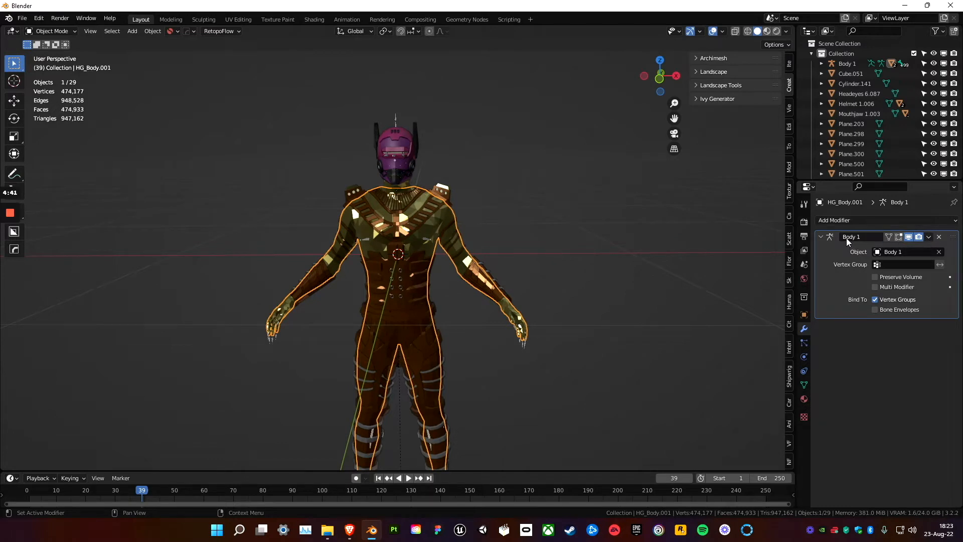
left_click(929, 237)
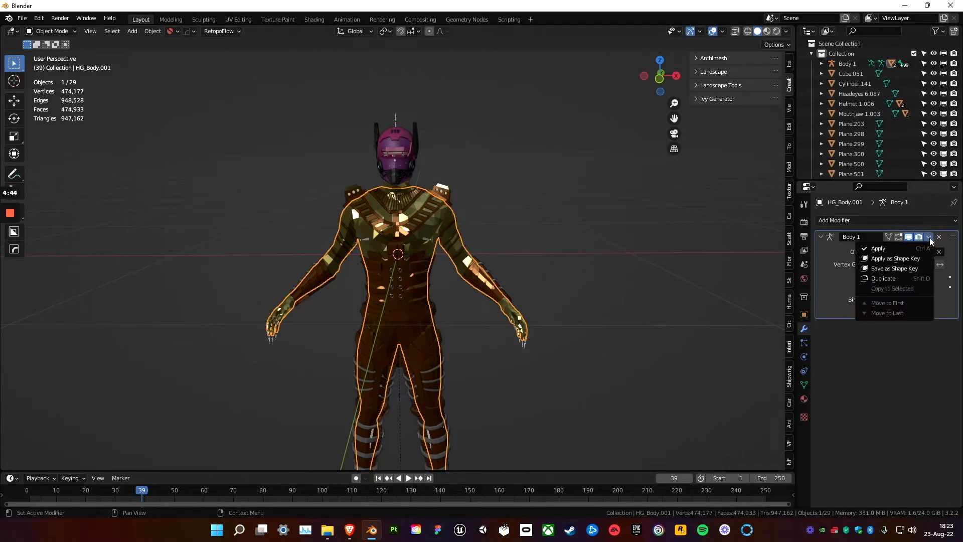
left_click(876, 250)
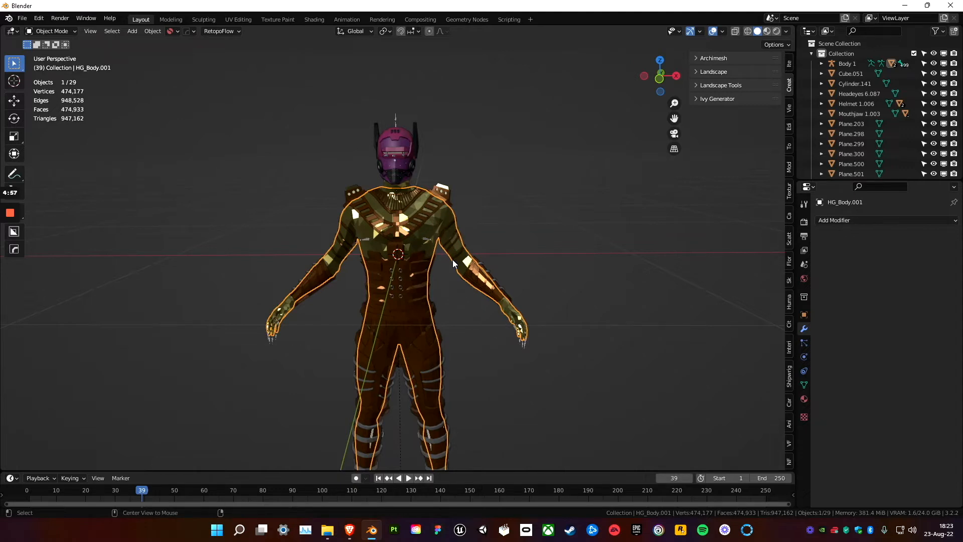
Clear the parent of HG_Body.001 while keeping its transformation, and deselect it.
key("alt+p")
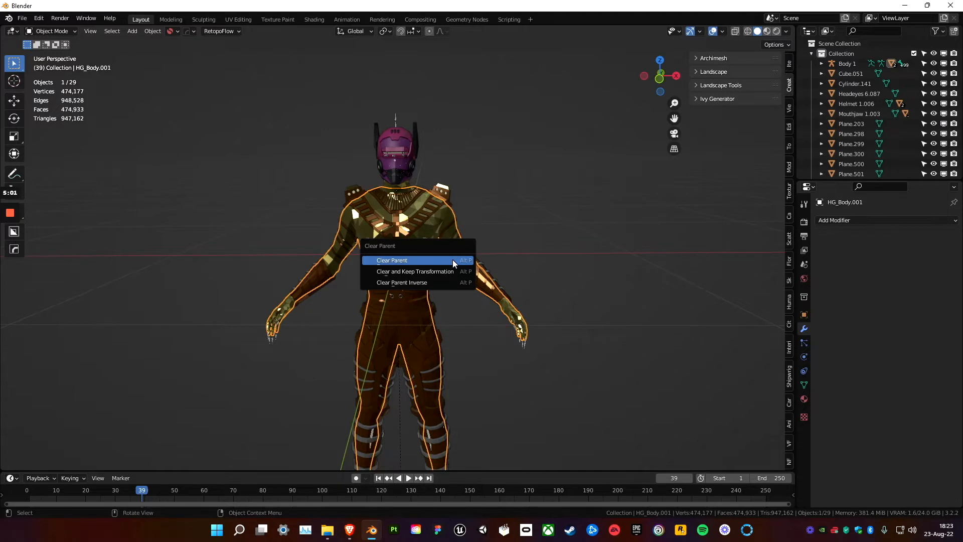
left_click(401, 272)
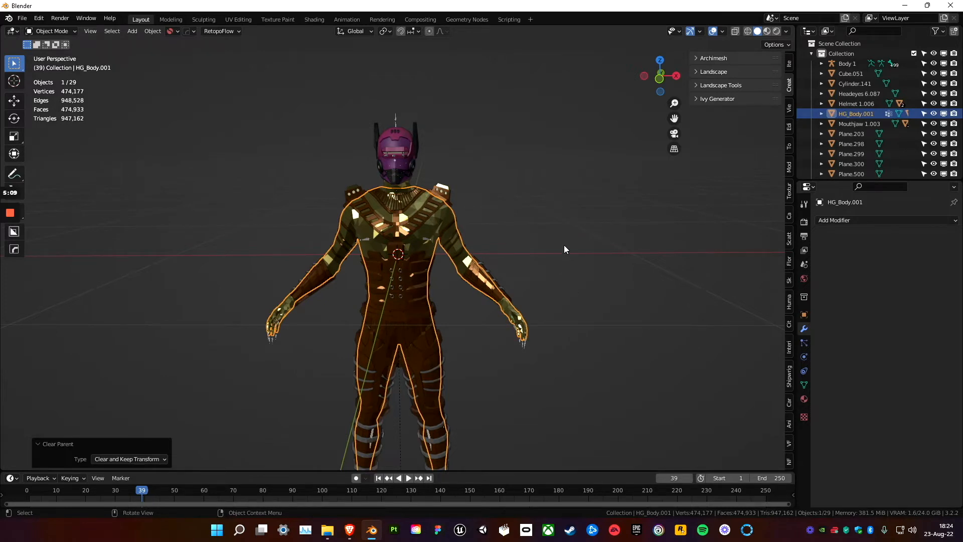
left_click(570, 224)
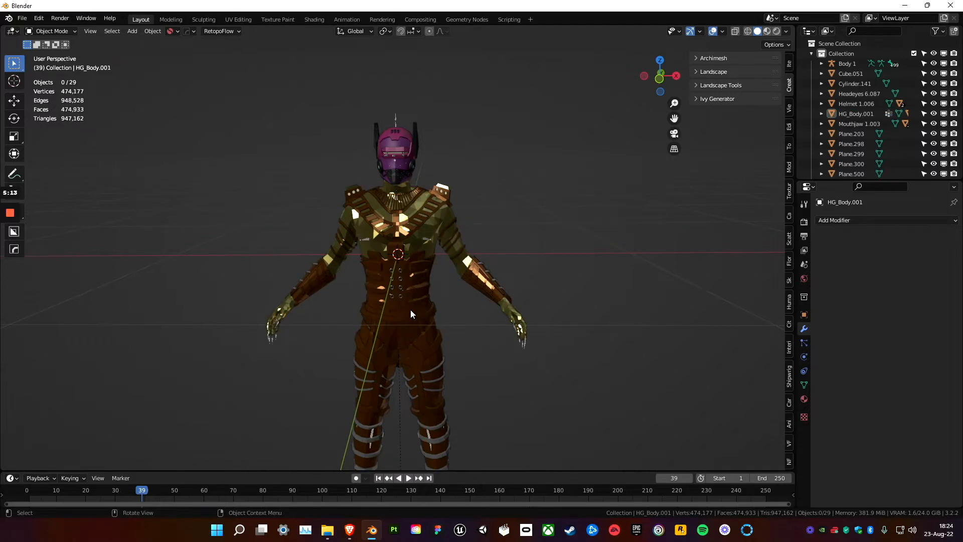
Select all objects in the scene and join the character's meshes into HG_Body.001.
middle_click_drag(414, 316, 415, 310)
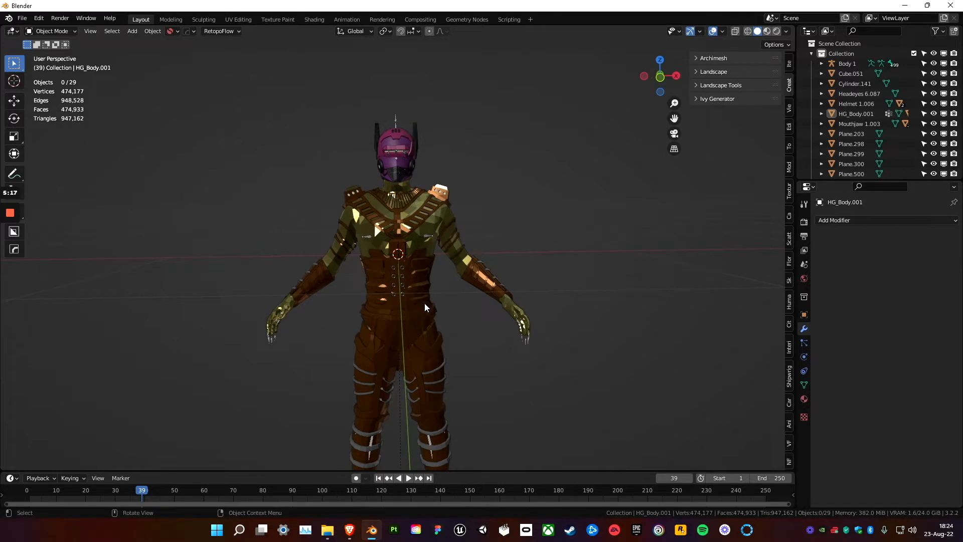
middle_click_drag(454, 306, 459, 303)
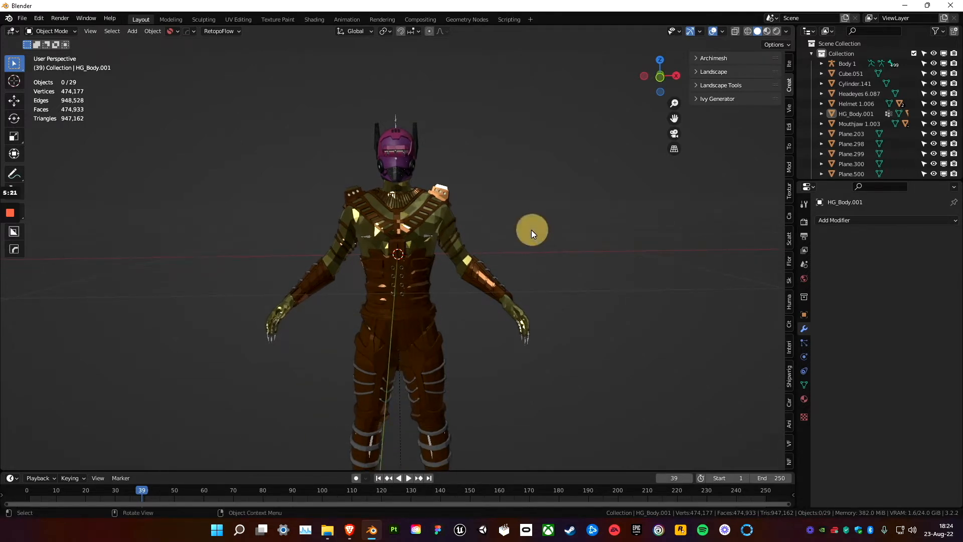
key("a")
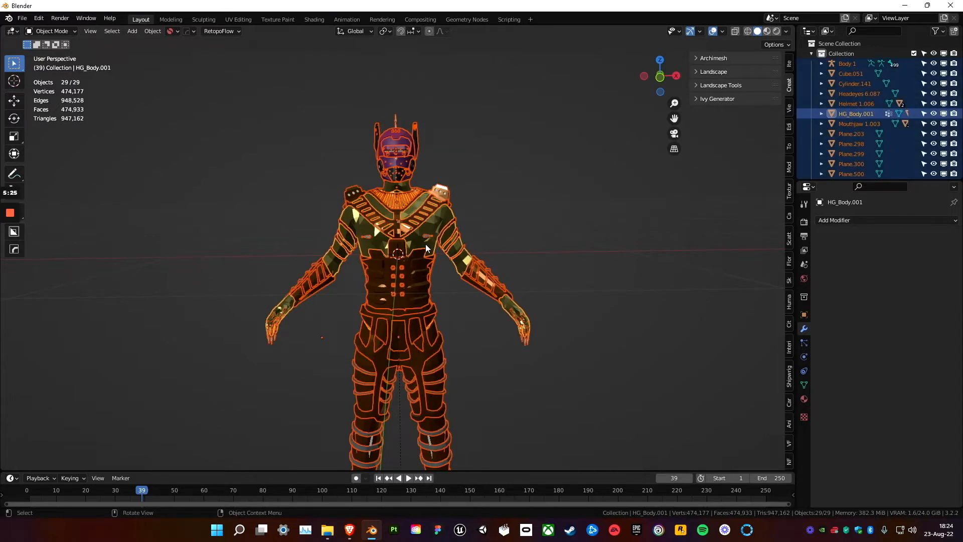
right_click(402, 234)
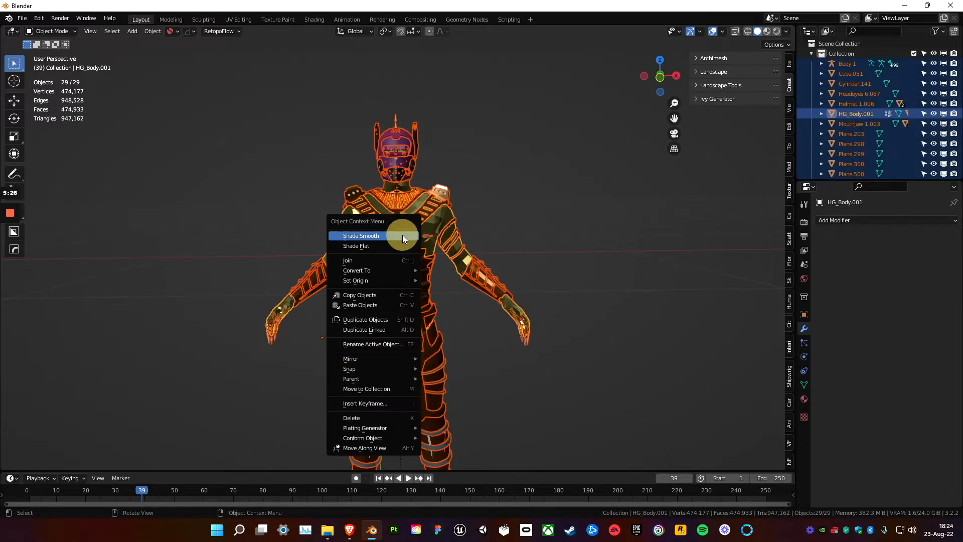
left_click(377, 260)
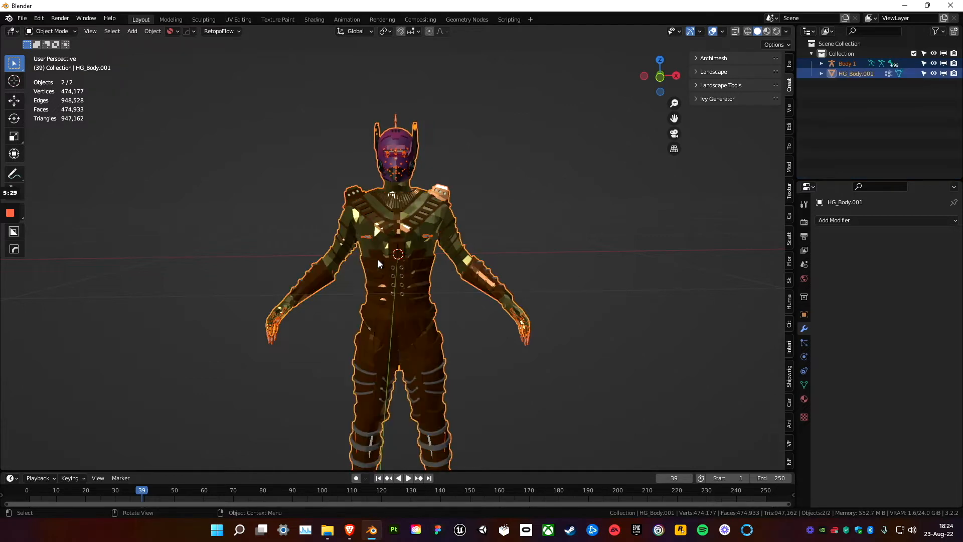
left_click(500, 195)
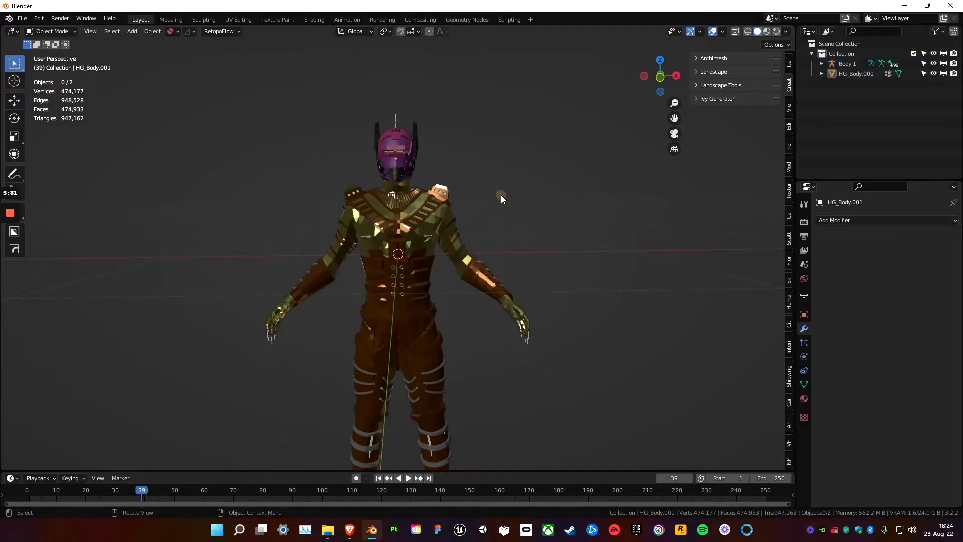
Delete the Body 1 armature, keeping only the joined HG_Body.001 mesh in the collection.
left_click(432, 233)
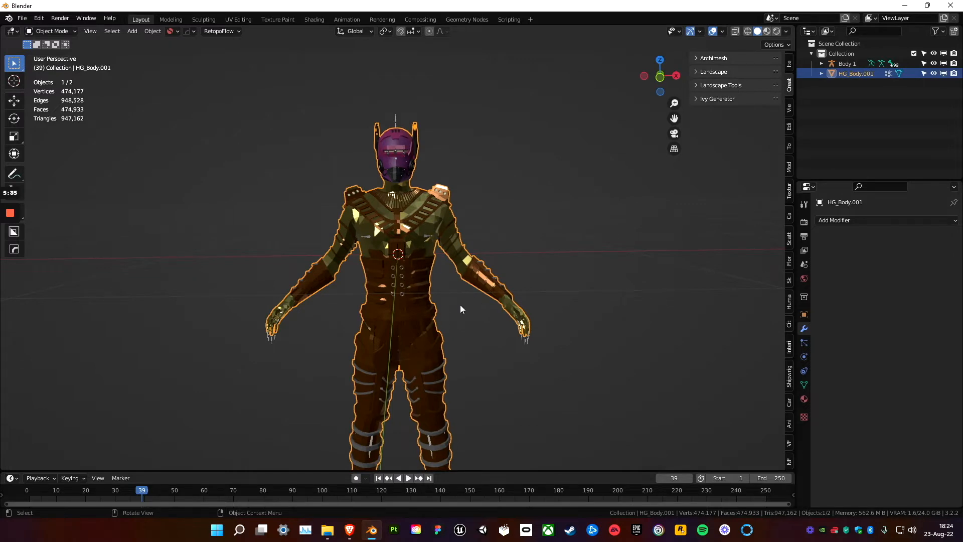
left_click(480, 233)
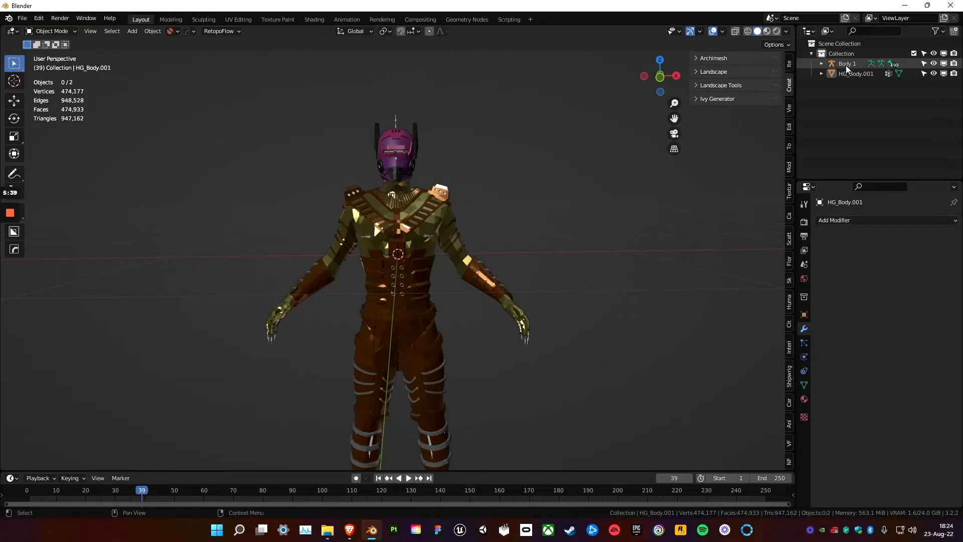
left_click(853, 64)
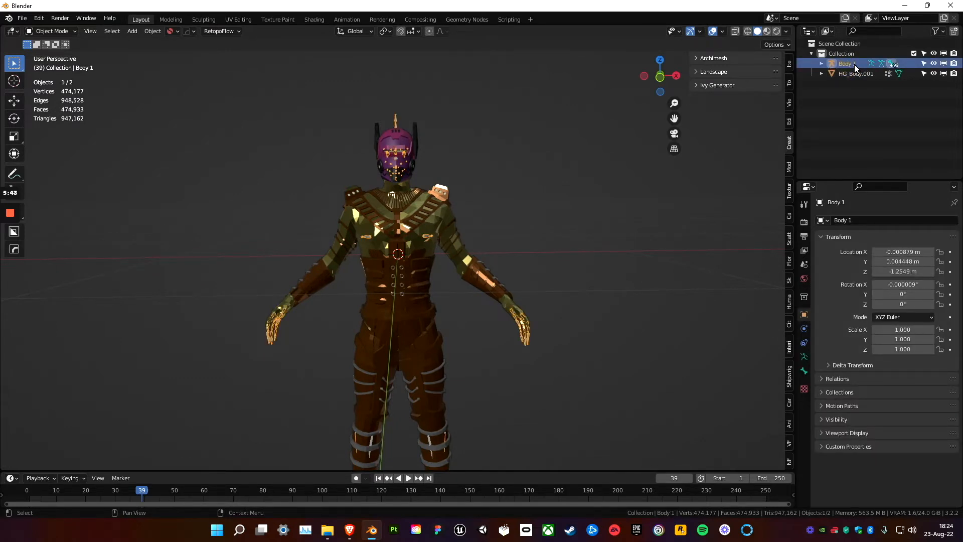
right_click(849, 65)
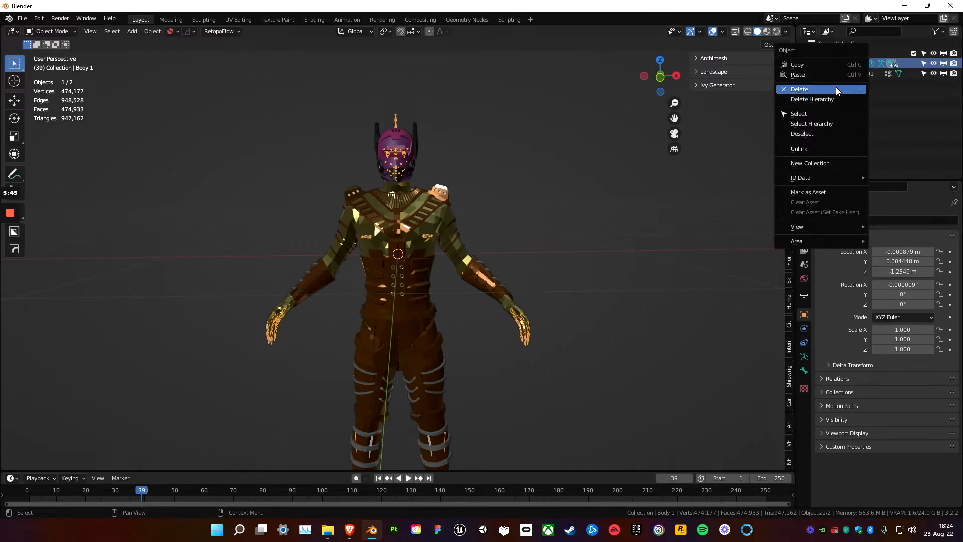
key("Delete")
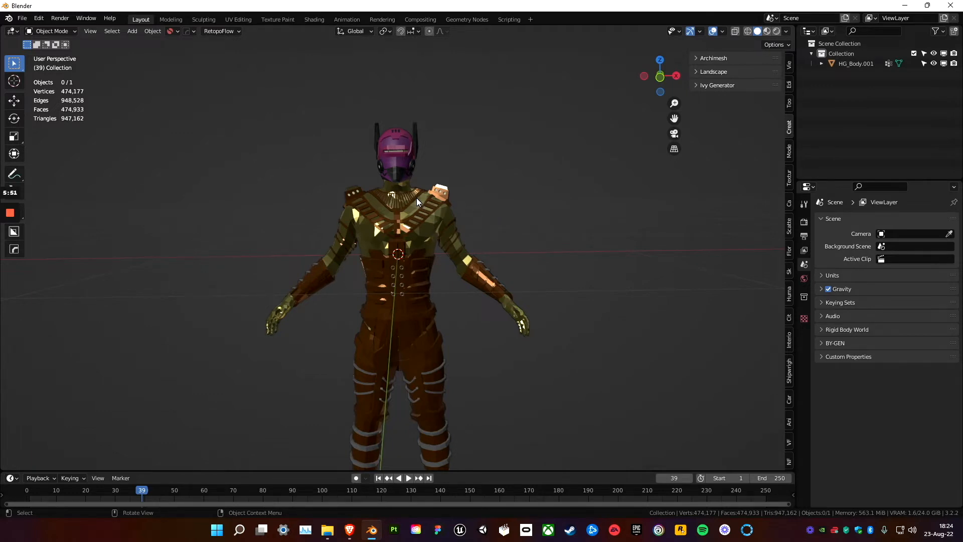
Export the joined character as an FBX file named Primobot_968_Blender.fbx in the Documents folder.
left_click(21, 19)
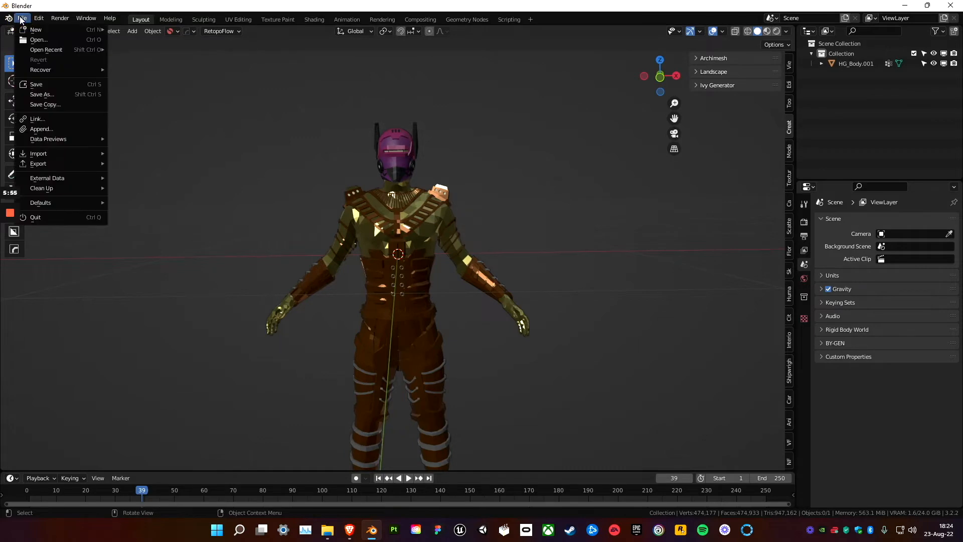
mouse_move(58, 161)
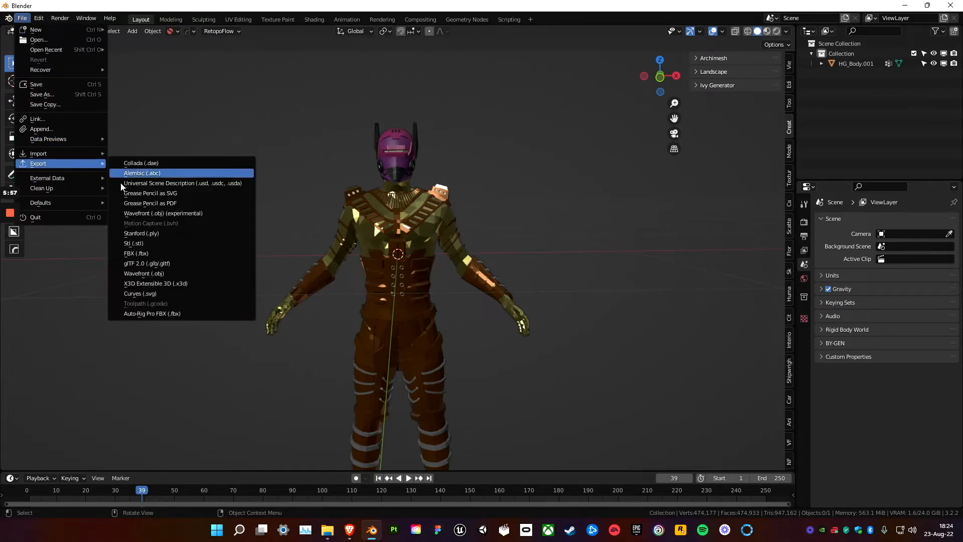
left_click(151, 252)
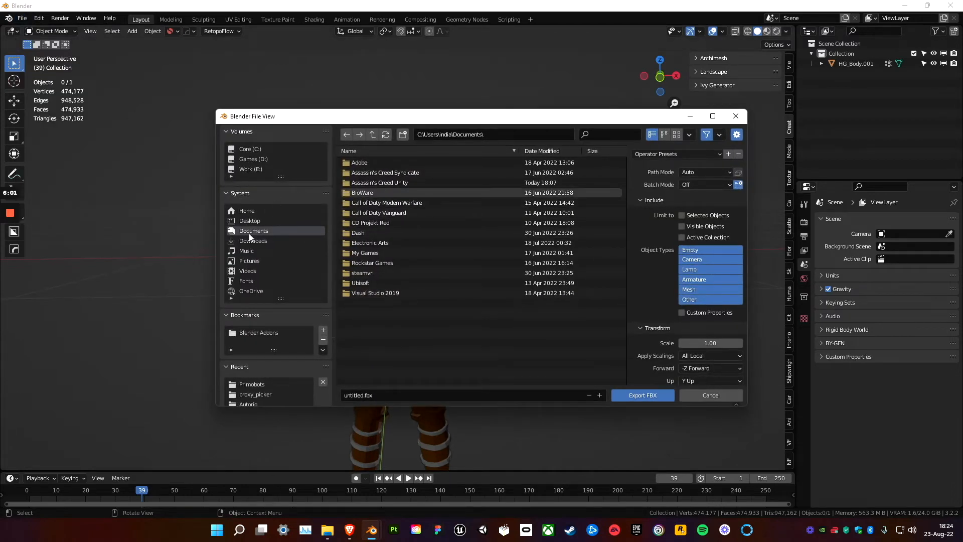
left_click(354, 395)
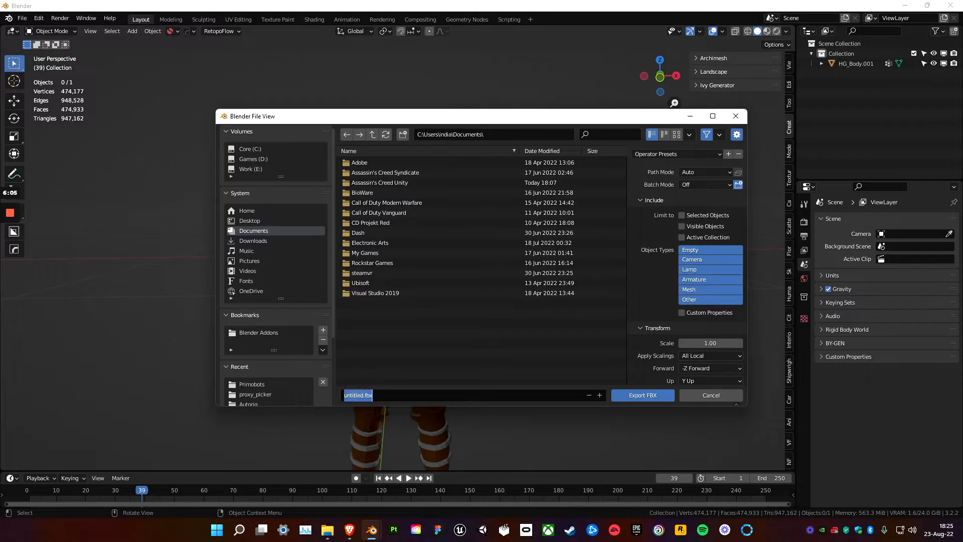
type("Primobot")
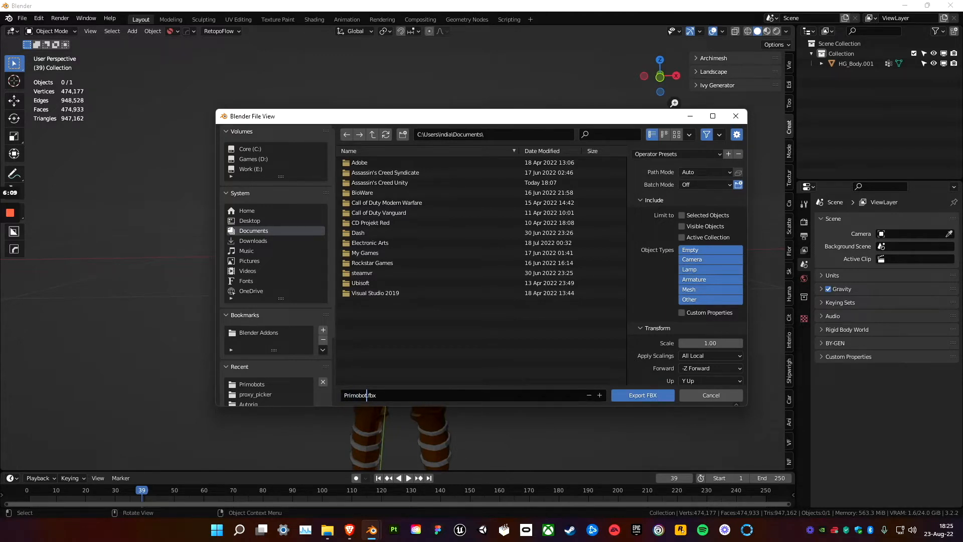
type("_968_Blender")
left_click(637, 396)
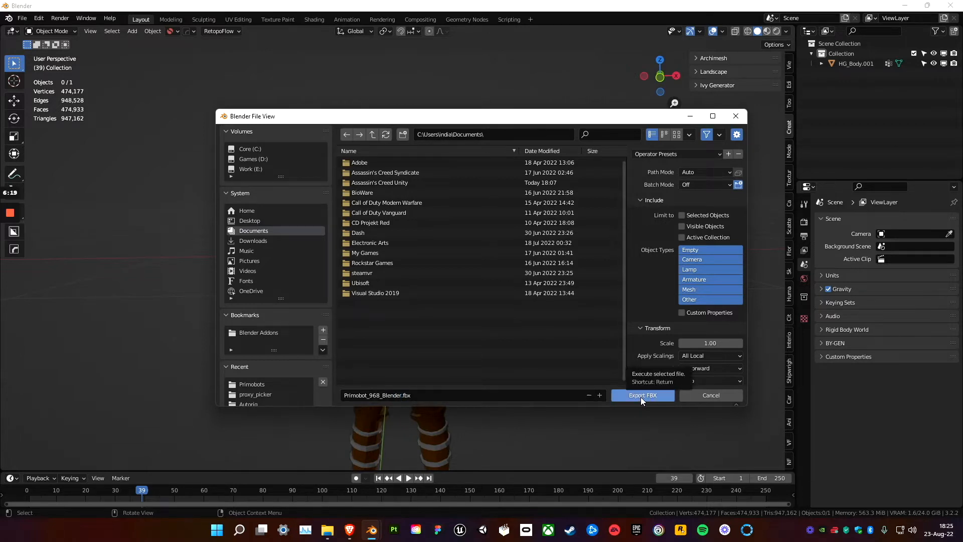
left_click(642, 396)
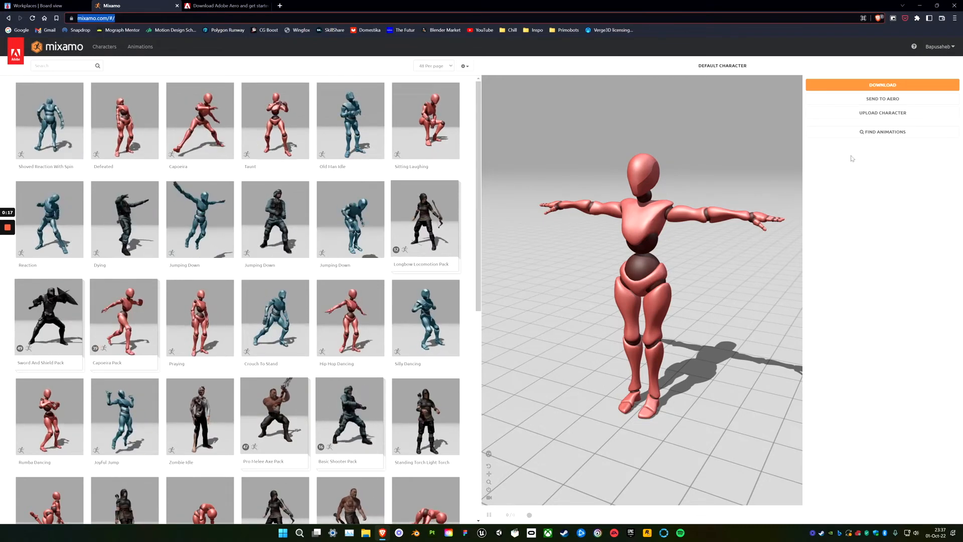
Switch to Mixamo, upload the merged Primobots 968 character file and accept its front-facing orientation in the Auto-Rigger.
left_click(885, 118)
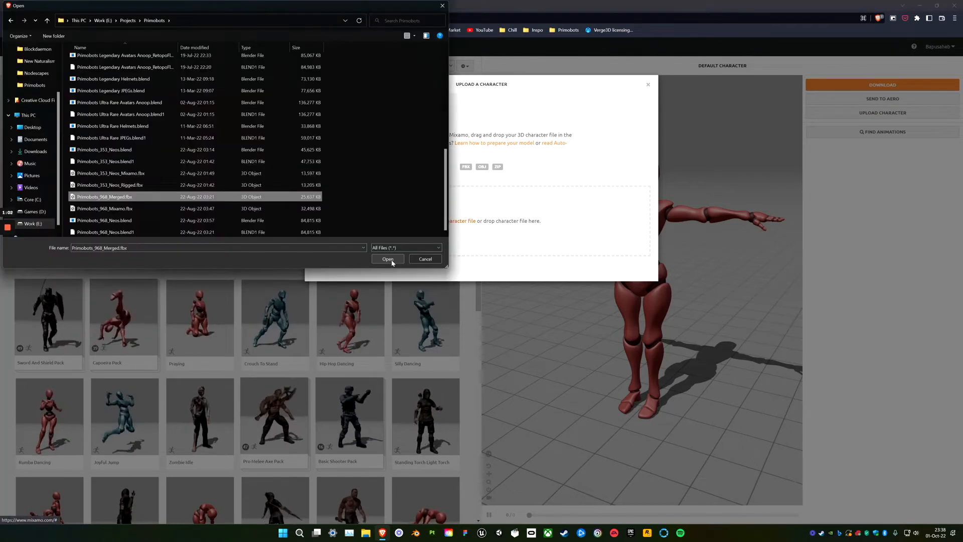
left_click(388, 256)
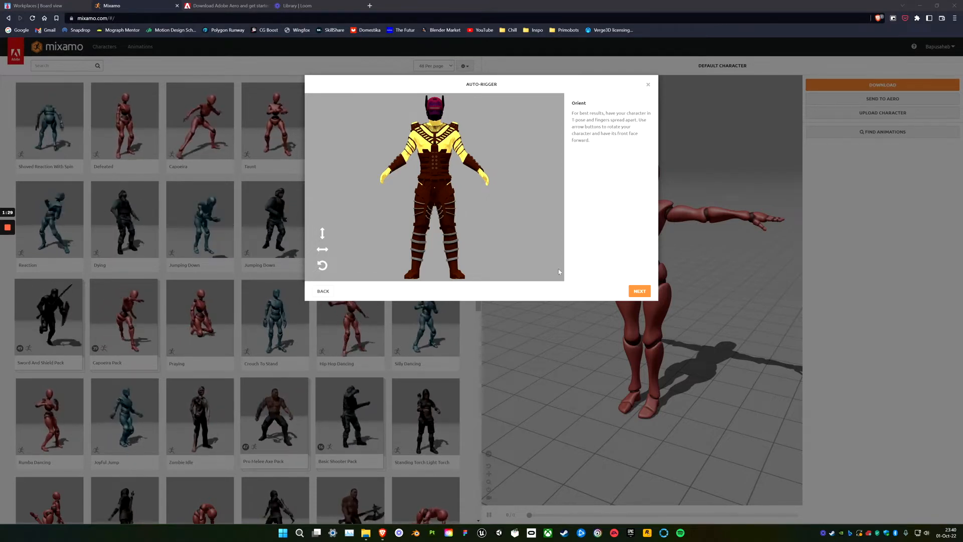
left_click(640, 291)
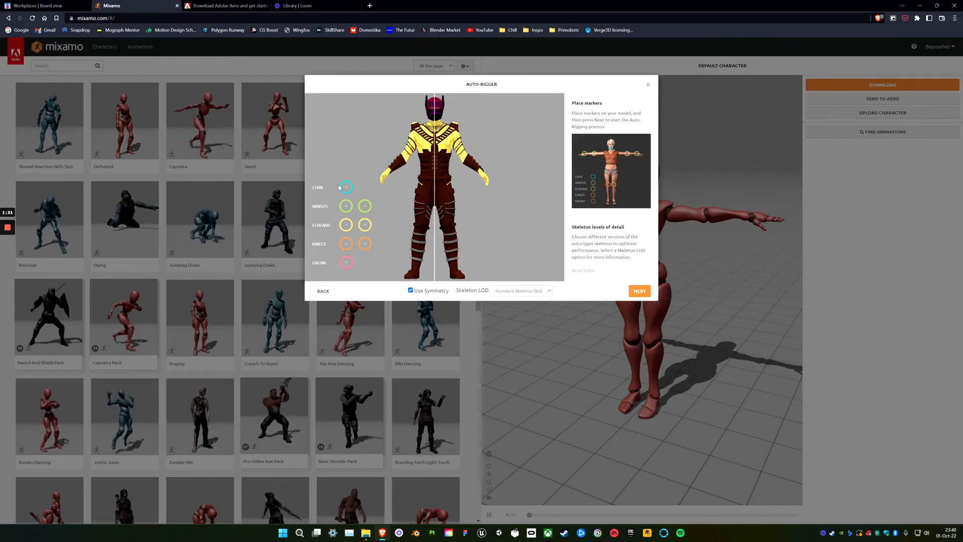
Place the chin, wrist, elbow, knee and groin markers on the character with symmetry on, and start the auto-rigging.
left_click_drag(347, 193, 437, 123)
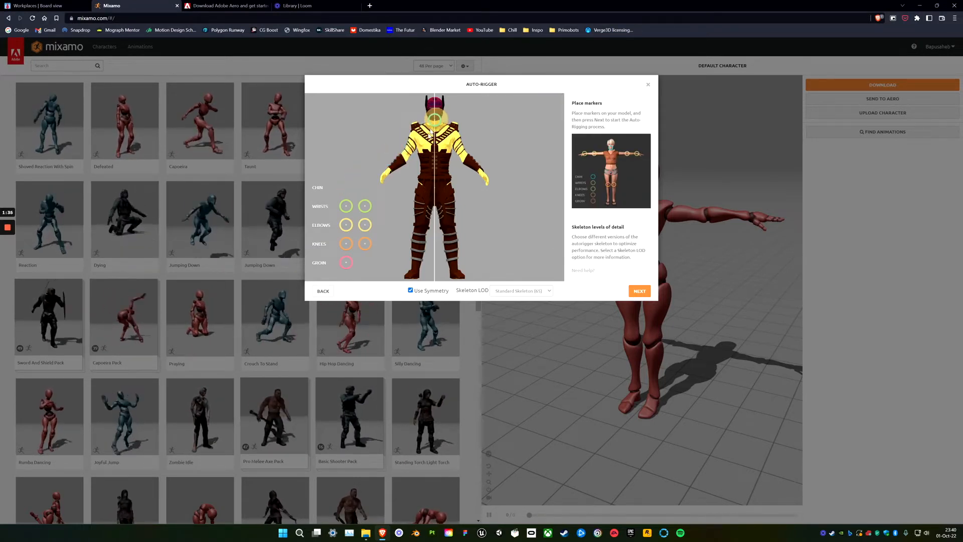
left_click_drag(364, 207, 389, 172)
left_click_drag(346, 225, 405, 158)
left_click_drag(349, 244, 421, 228)
mouse_move(345, 262)
left_mouse_down()
mouse_move(427, 198)
mouse_move(435, 203)
left_mouse_up()
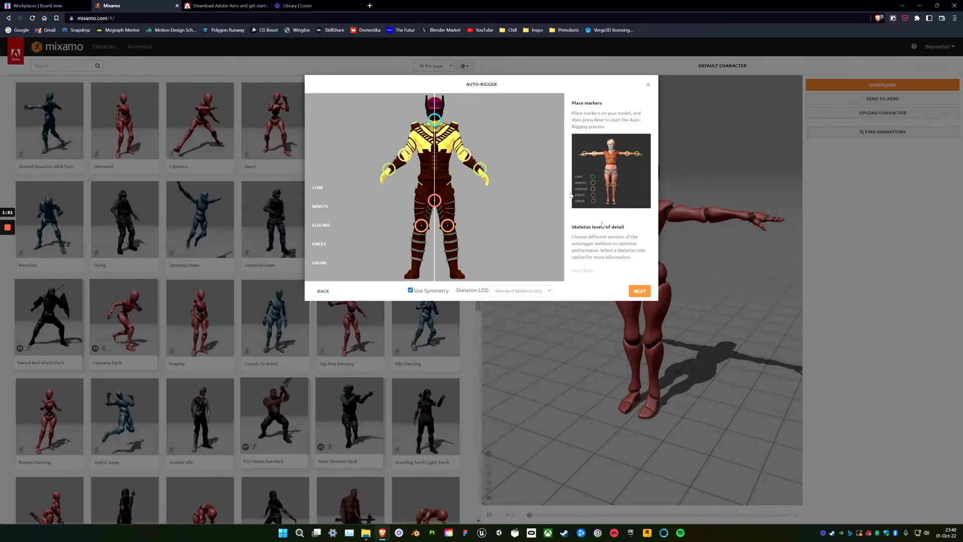
left_click(641, 292)
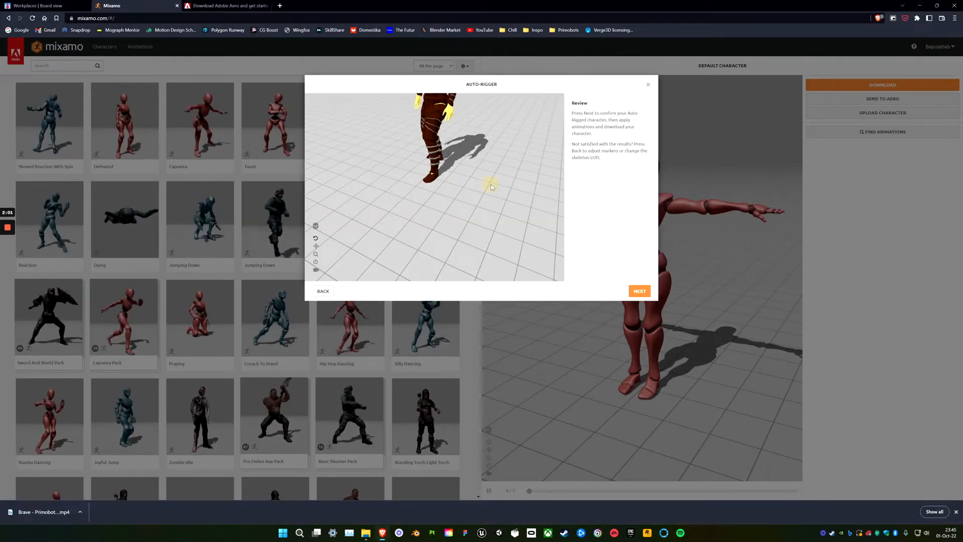
Review the auto-rigged character from several angles and accept the rig.
left_click_drag(490, 184, 445, 198)
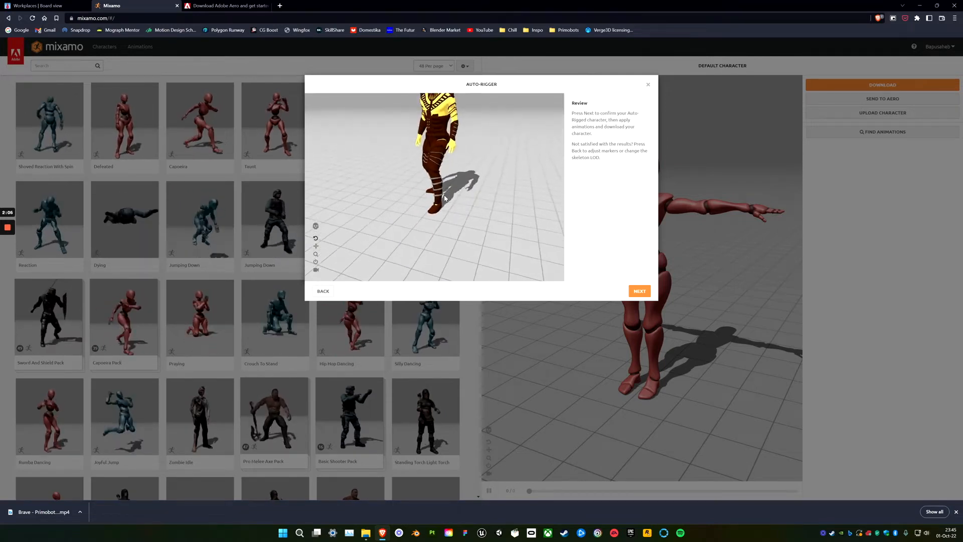
middle_click_drag(445, 198, 444, 237)
left_click_drag(398, 191, 484, 176)
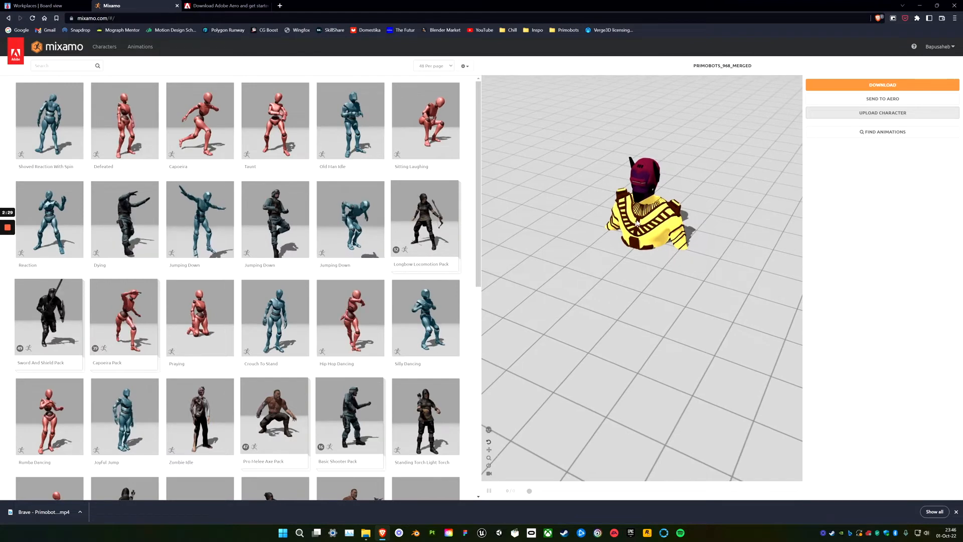
Try the Jumping Down animation of the blue mannequin on the rigged character.
left_click_drag(551, 279, 604, 247)
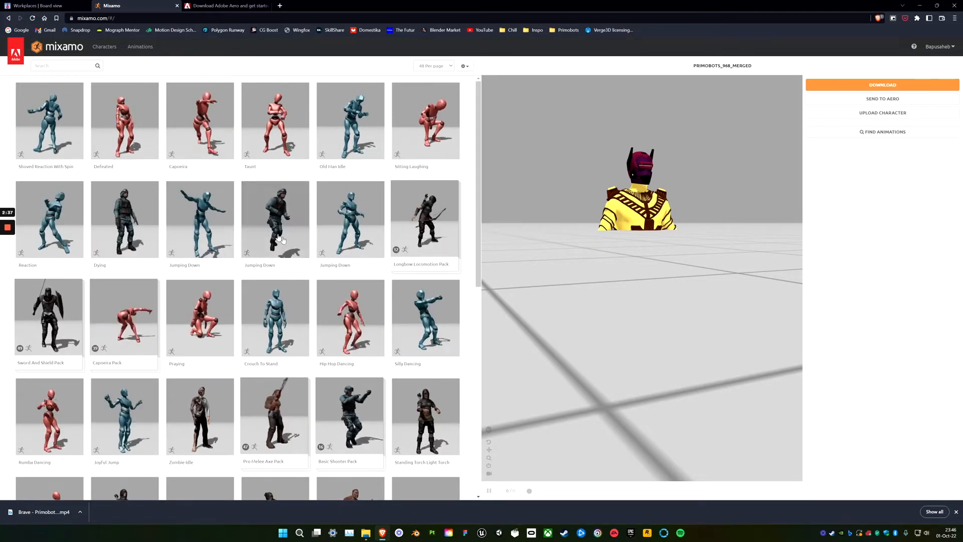
left_click(196, 230)
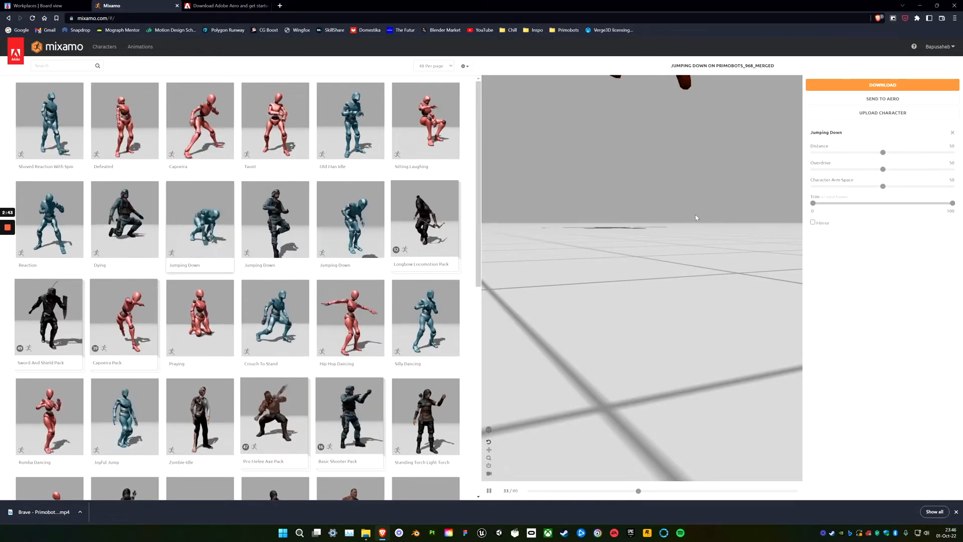
left_click_drag(679, 253, 708, 285)
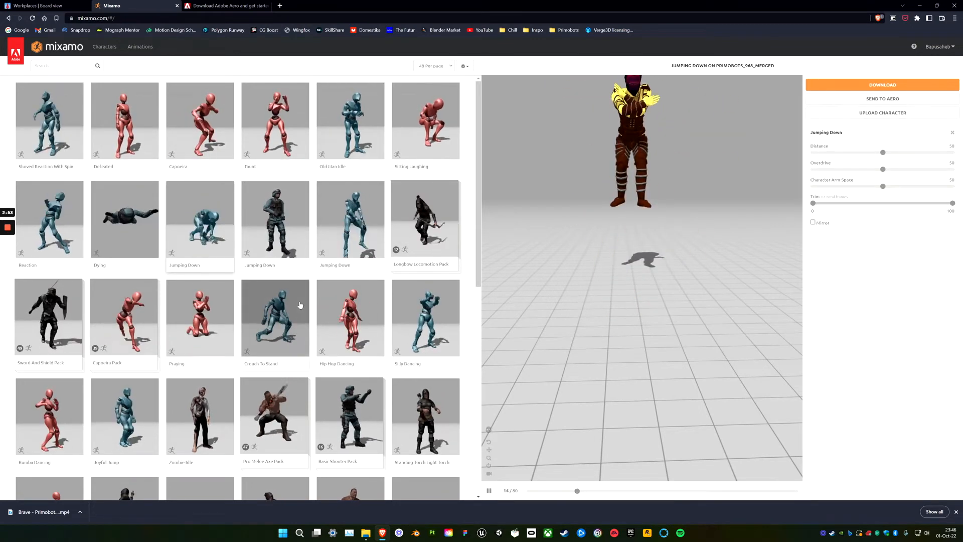
Try the Joyful Jump animation and the Jump Push Up animation on the character.
scroll(298, 304, "down", 3)
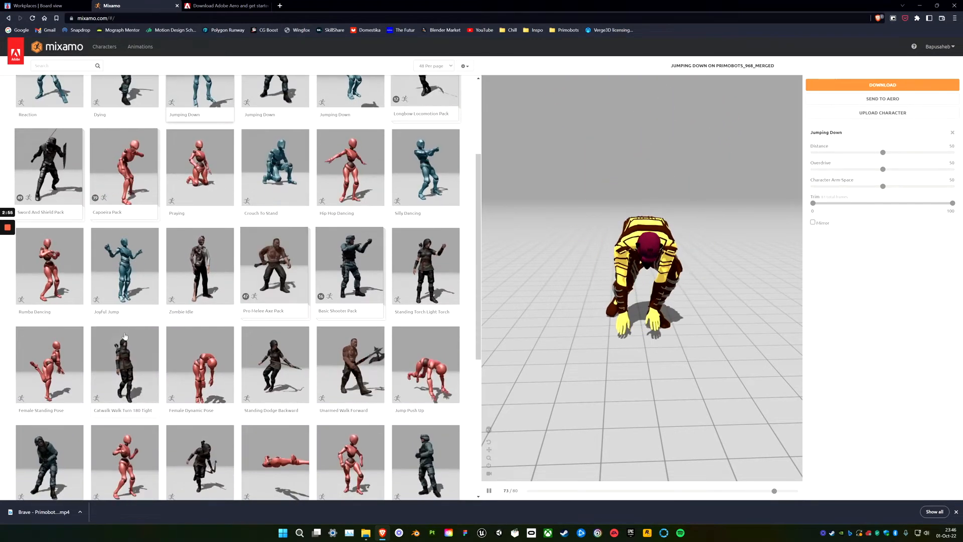
left_click(123, 272)
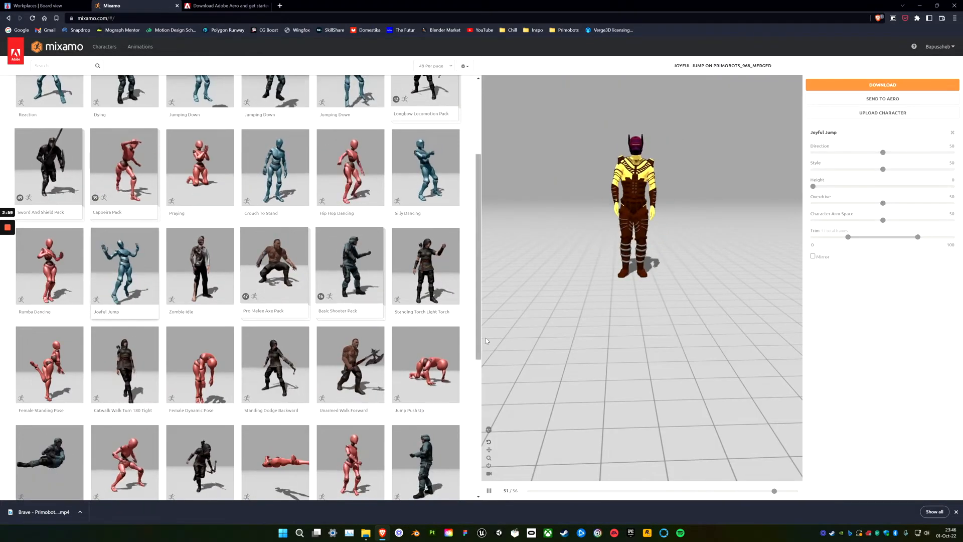
left_click(433, 370)
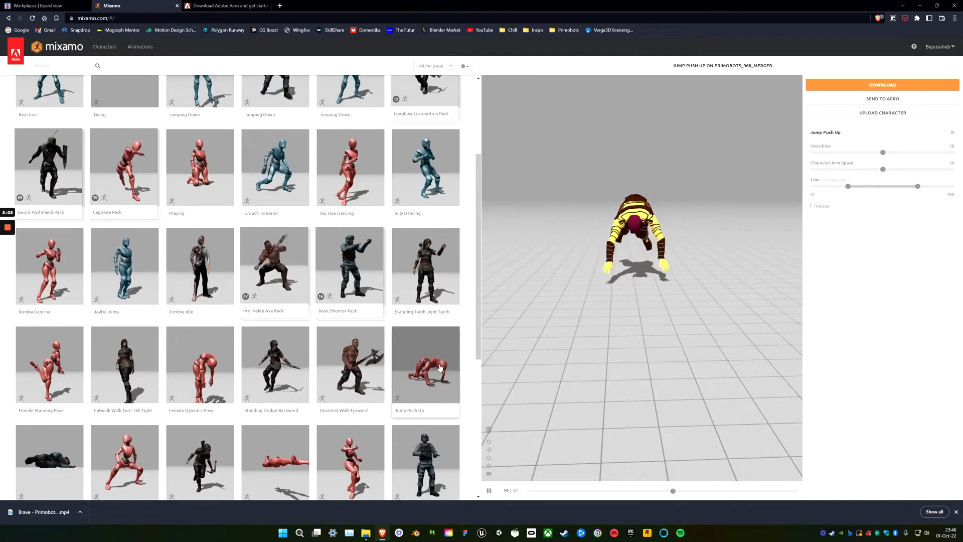
left_click_drag(652, 273, 567, 311)
Browse the rest of the animation page, and search the library for "idle".
scroll(256, 384, "down", 2)
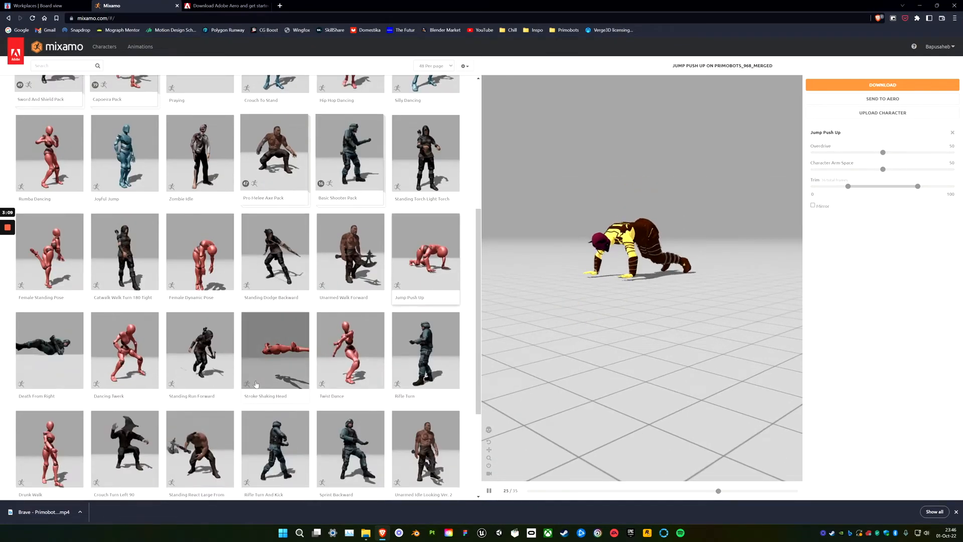
scroll(256, 384, "down", 2)
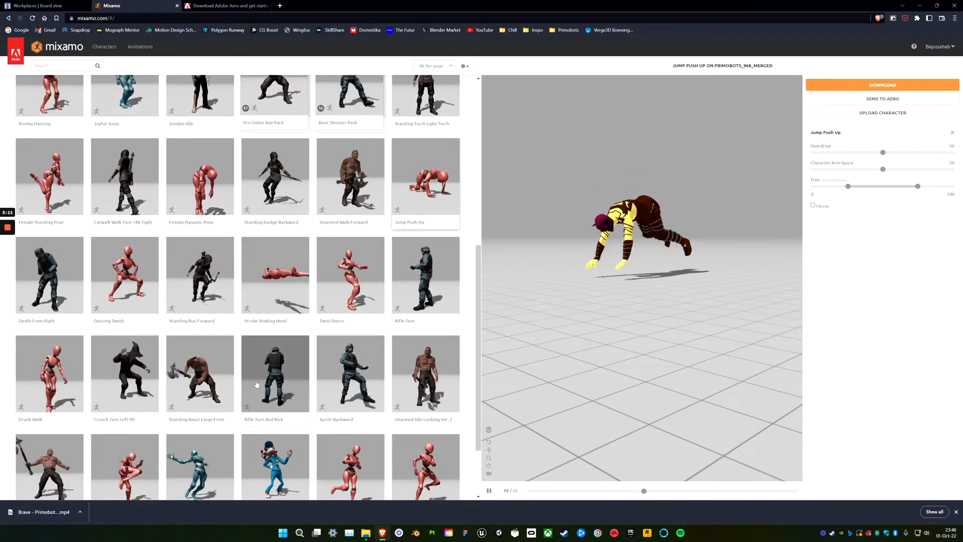
scroll(256, 384, "down", 2)
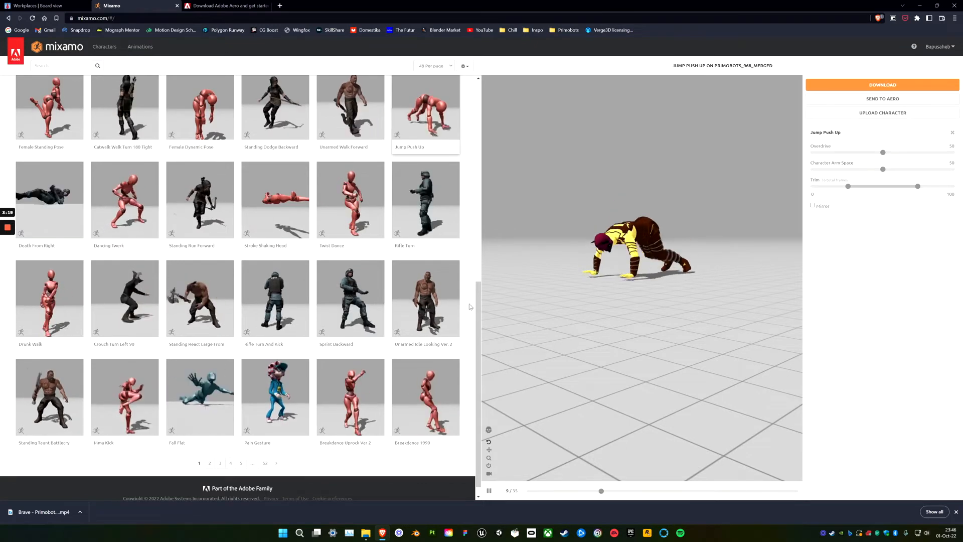
scroll(179, 215, "up", 4)
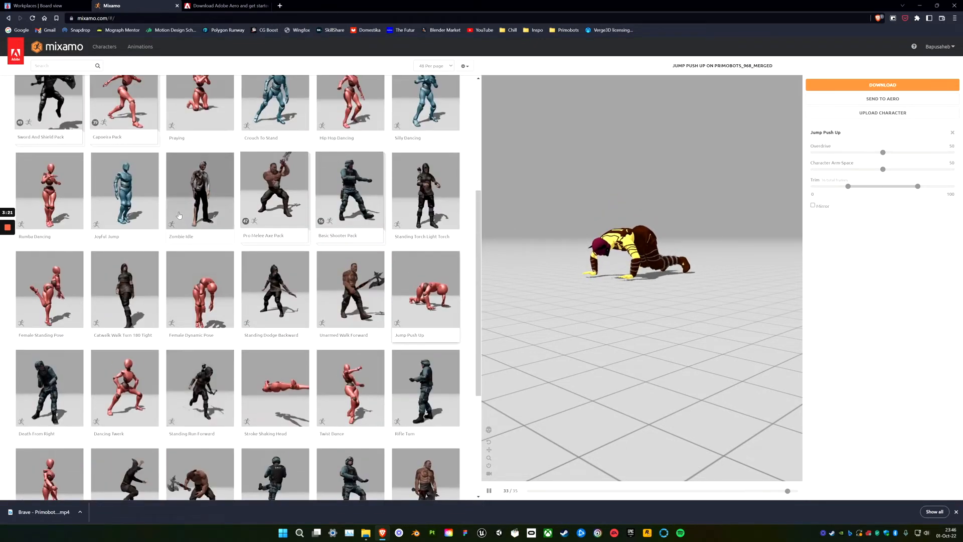
scroll(179, 215, "up", 5)
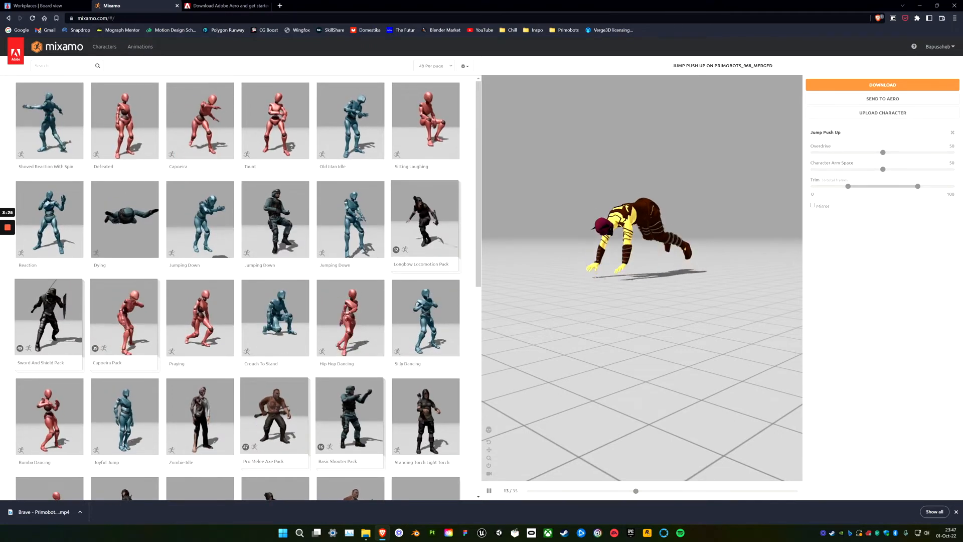
left_click(76, 66)
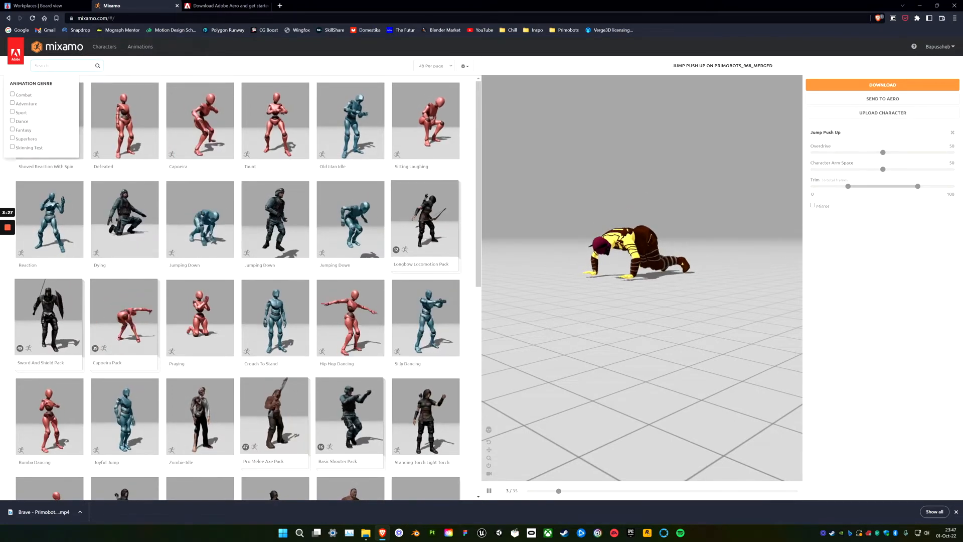
type("idle")
key("Return")
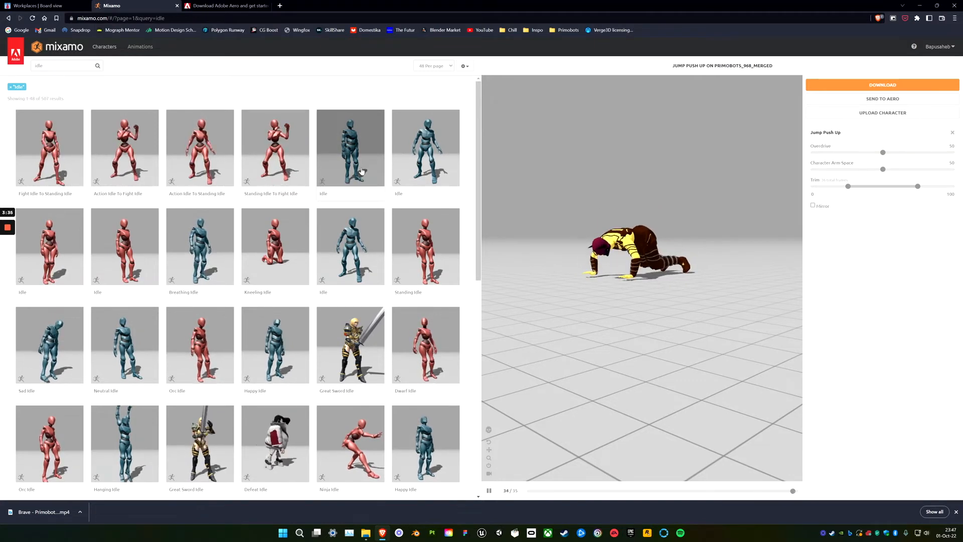
Apply the upright blue mannequin's Idle animation, fifth in the results, to the character.
left_click(345, 154)
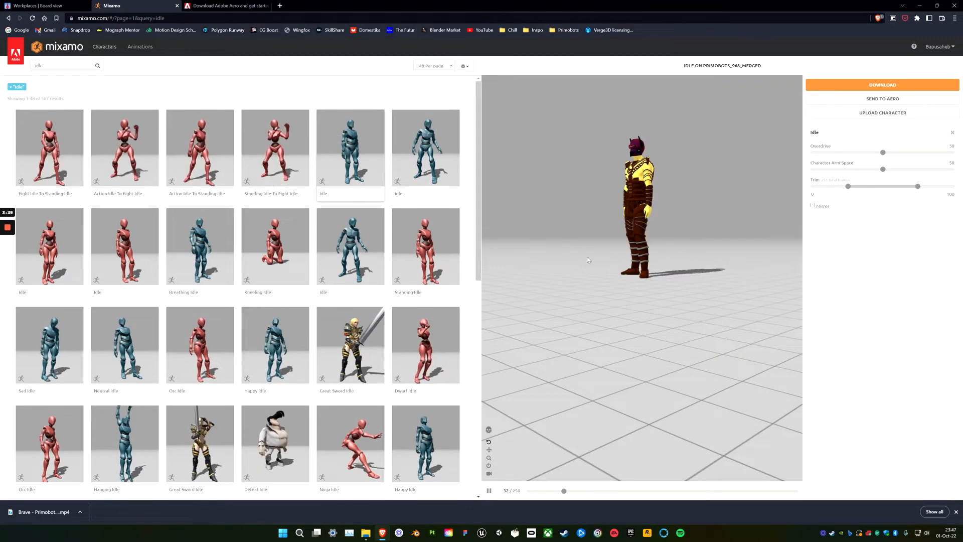
left_click_drag(592, 258, 510, 291)
scroll(590, 303, "up", 3)
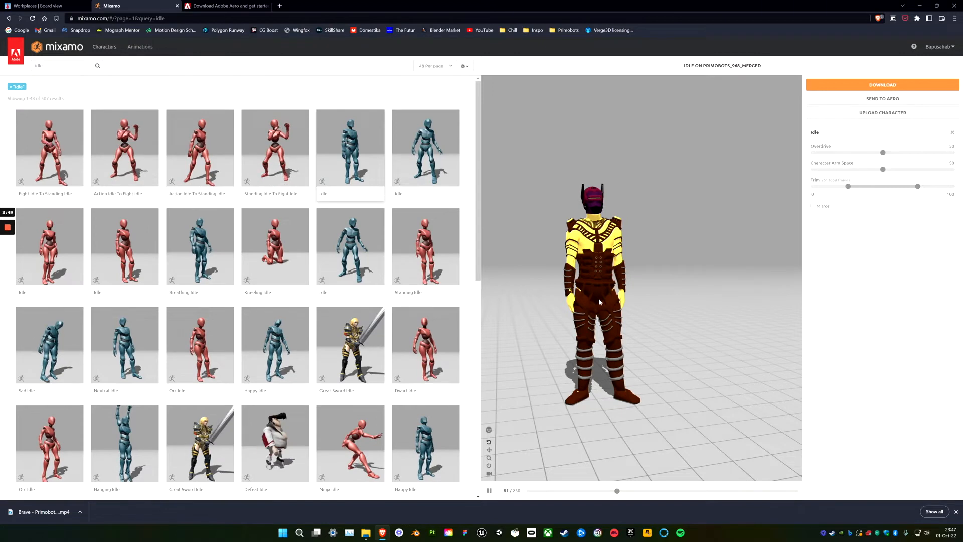
Send the Idle-animated character to Adobe Aero, saving the asset to Creative Cloud files.
left_click(859, 102)
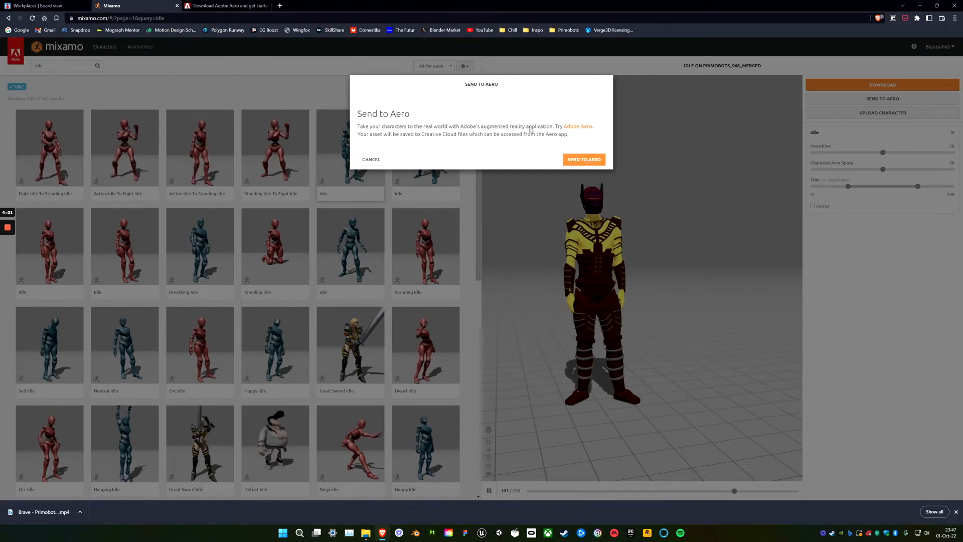
left_click(580, 160)
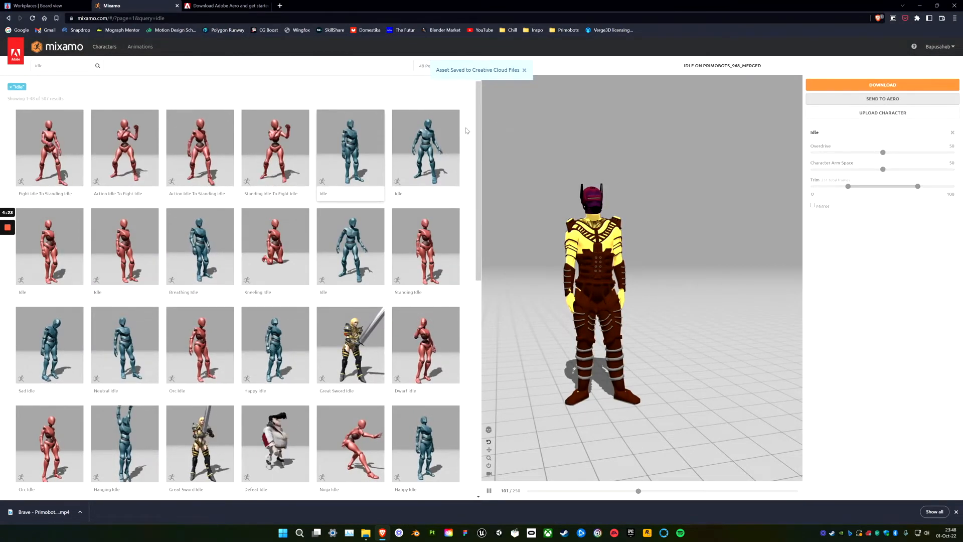
left_click(9, 227)
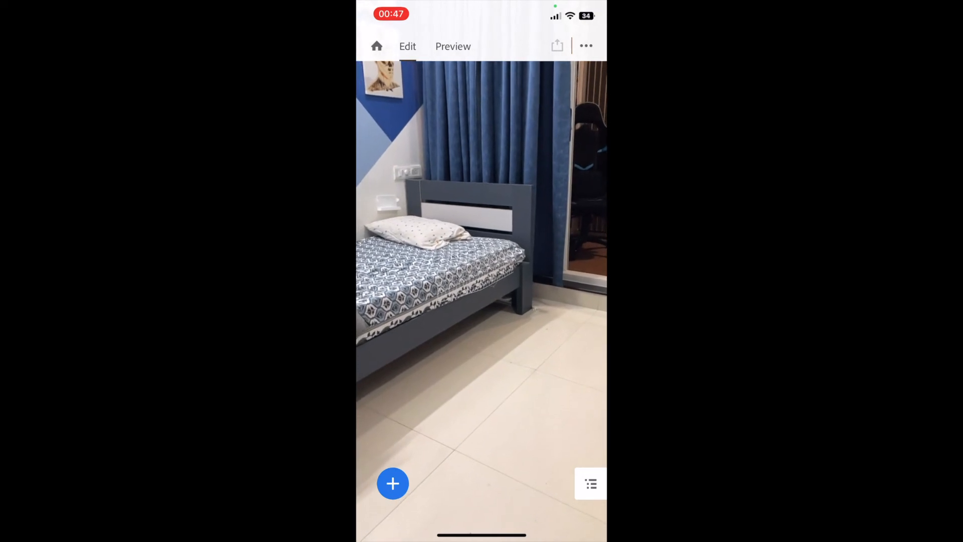
Add Idle_1.glb from Creative Cloud to the scene and place it in front of the bed.
left_click(392, 483)
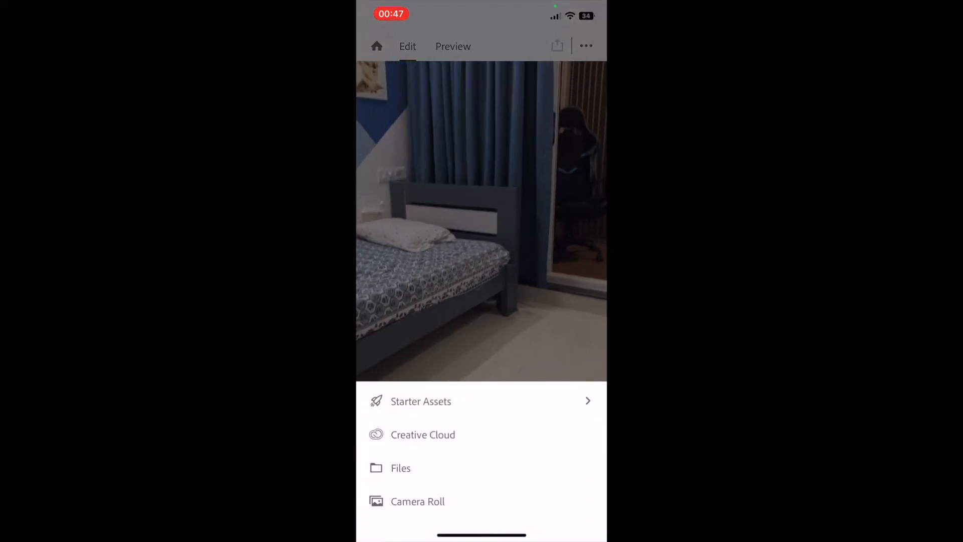
left_click(423, 434)
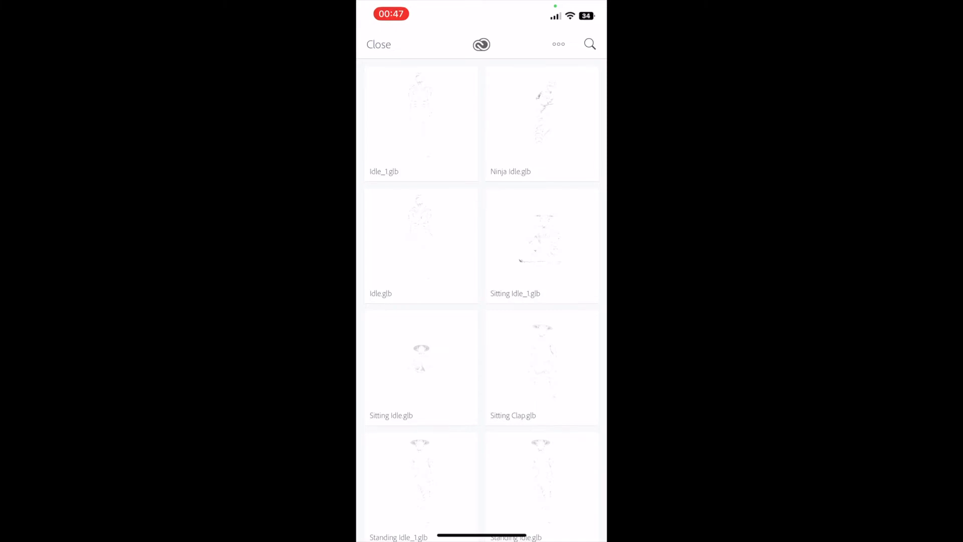
left_click(421, 123)
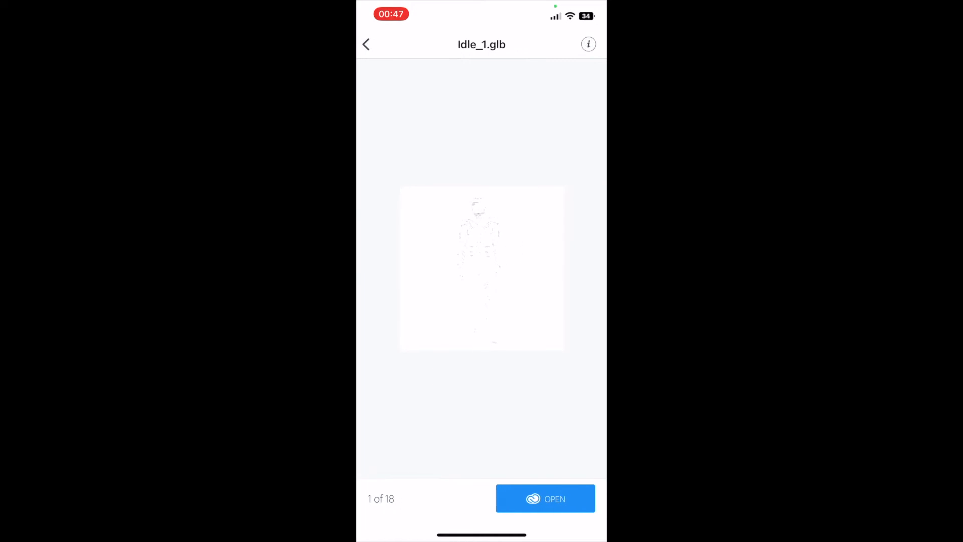
left_click(545, 498)
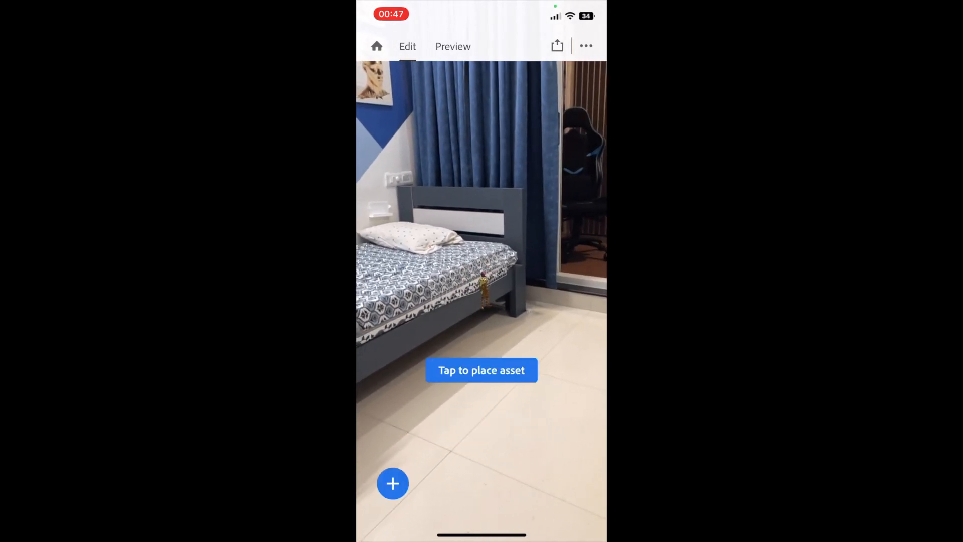
left_click(482, 371)
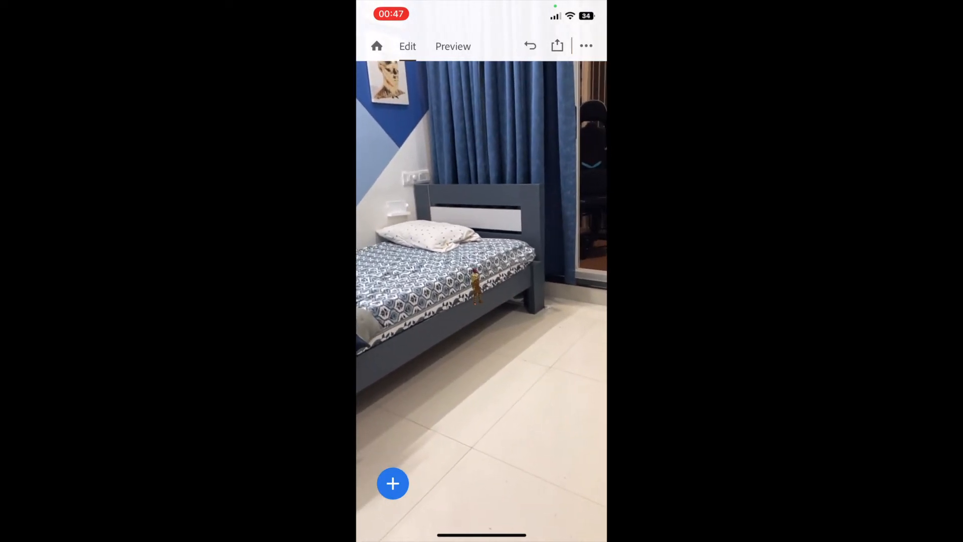
Scale the placed Idle_1 character uniformly to about 521.9%.
left_click(480, 287)
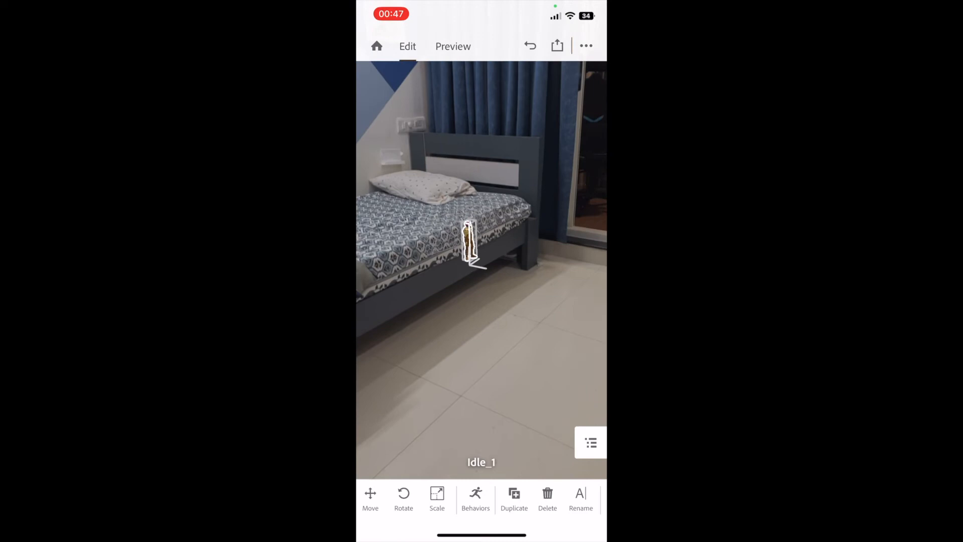
left_click(437, 496)
left_click_drag(449, 413, 530, 413)
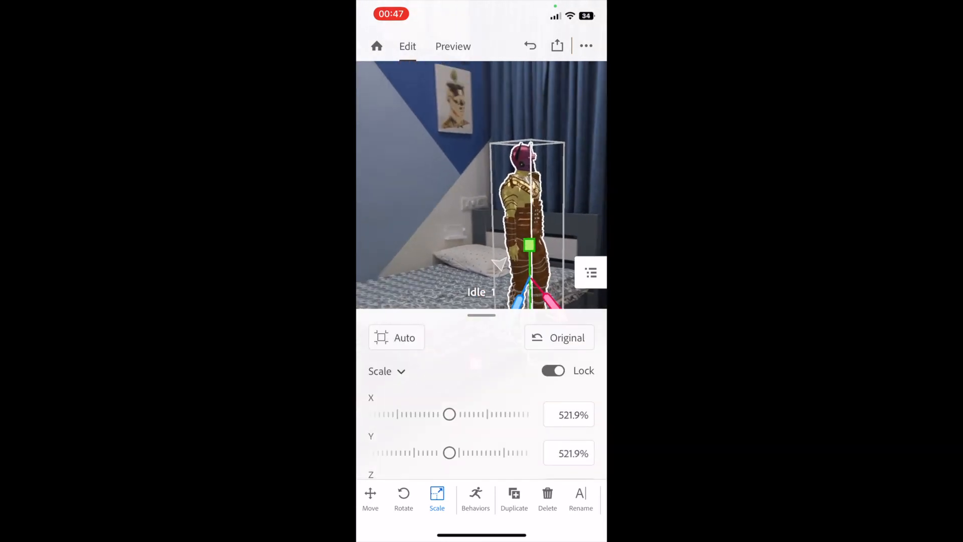
Move the character to about Y -31.3 cm and Z 55.0 cm, and rotate its yaw to 325°.
left_click(370, 496)
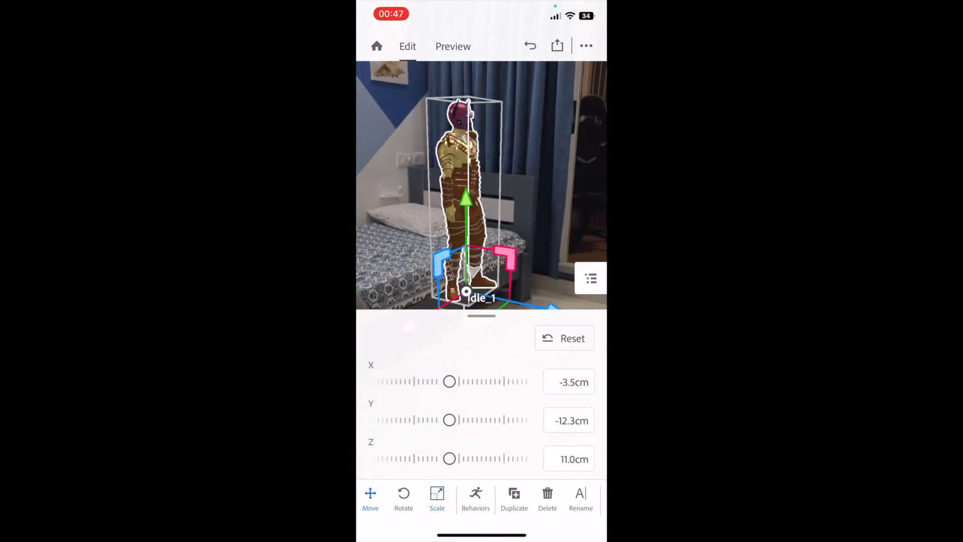
mouse_move(449, 419)
left_mouse_down()
mouse_move(496, 420)
mouse_move(430, 420)
left_mouse_up()
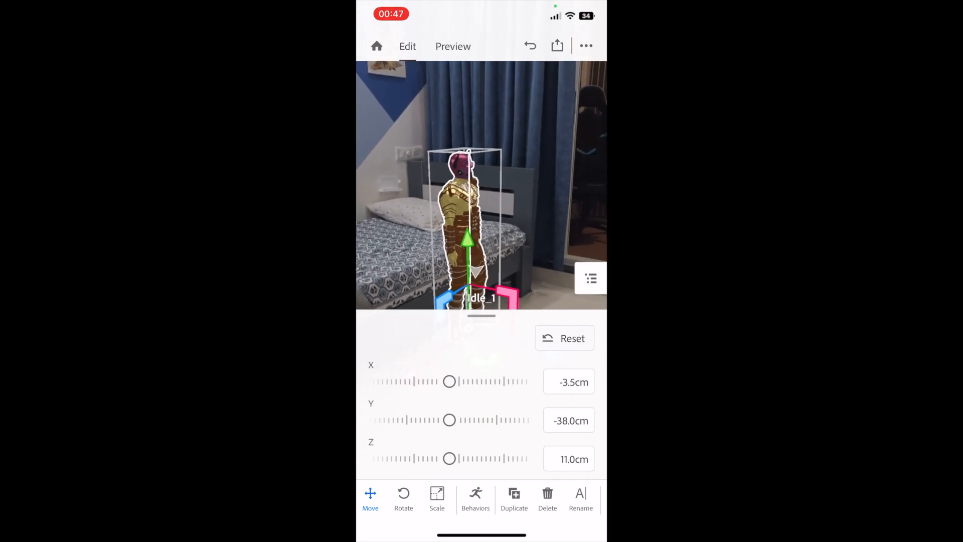
left_click_drag(449, 458, 507, 456)
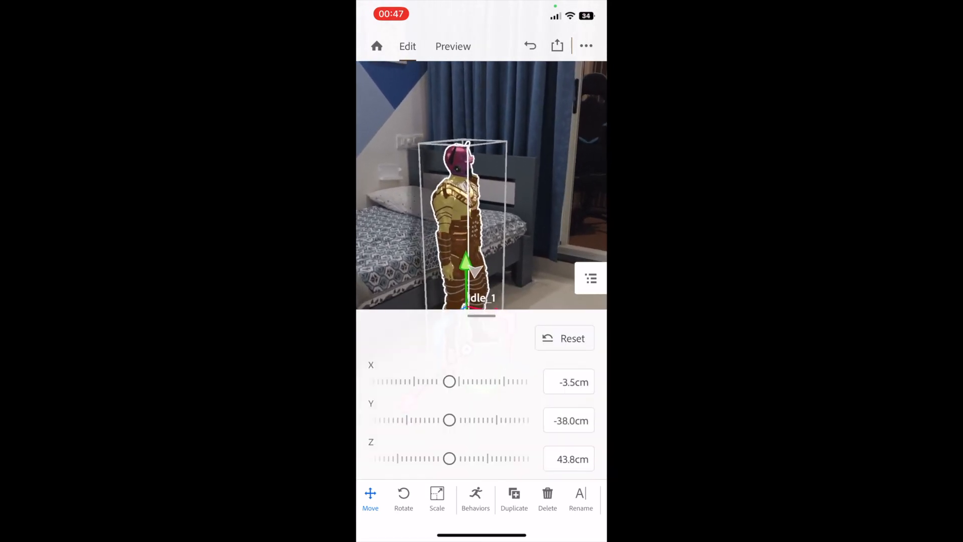
mouse_move(449, 419)
left_mouse_down()
mouse_move(479, 420)
mouse_move(435, 420)
left_mouse_up()
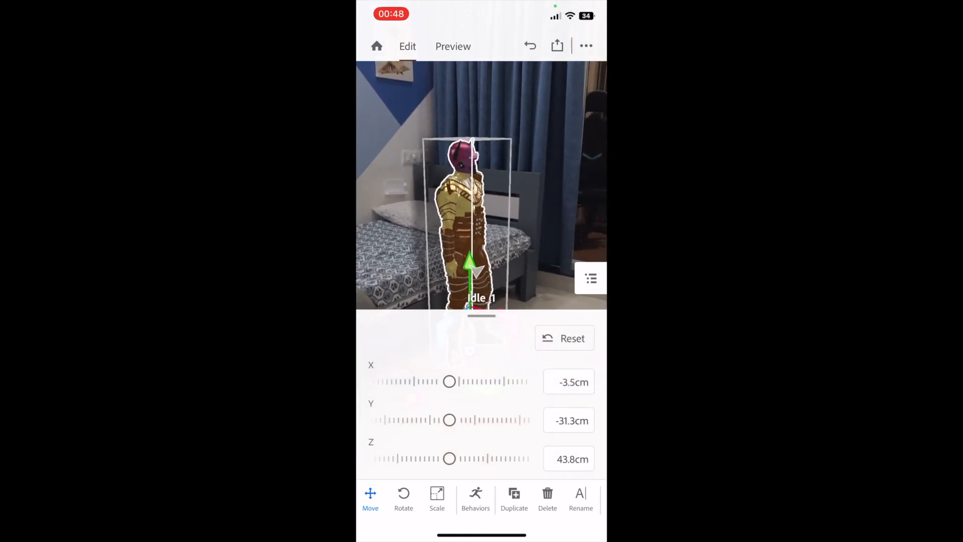
left_click_drag(449, 458, 492, 458)
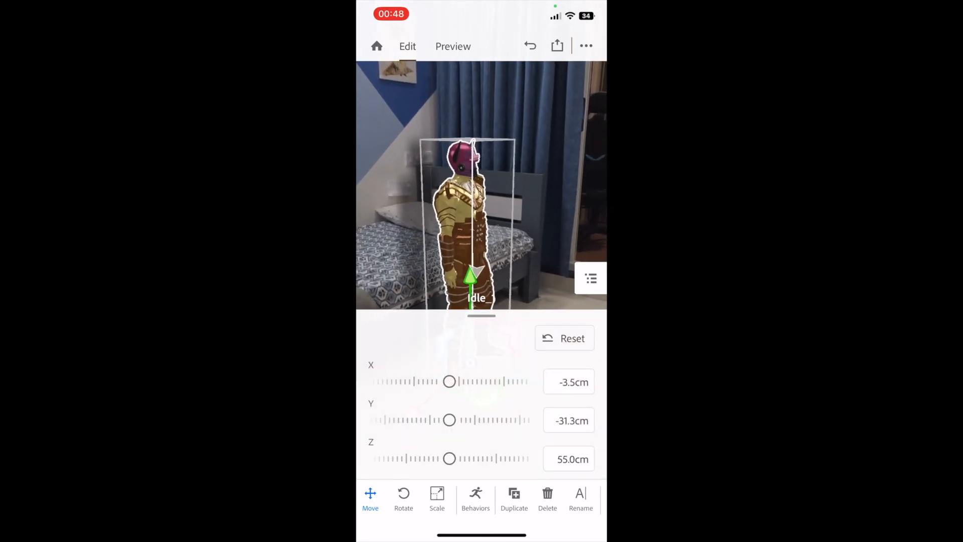
left_click(403, 498)
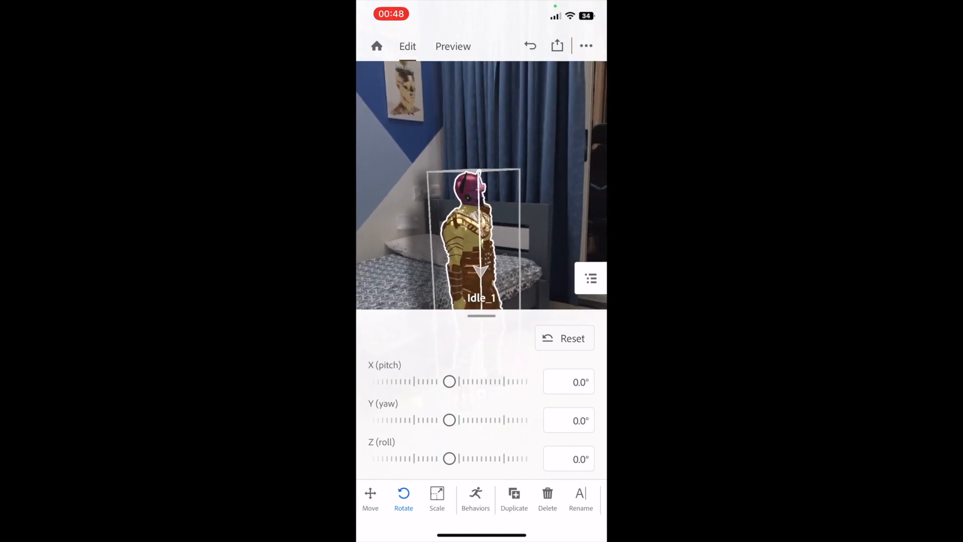
left_click_drag(449, 420, 393, 420)
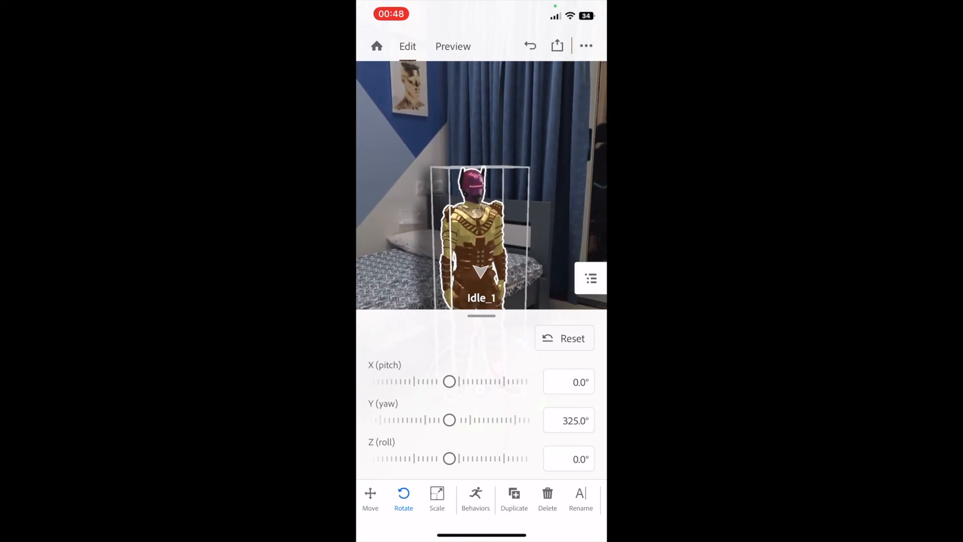
Look over the behavior and trigger options for the Idle_1 character.
left_click(476, 498)
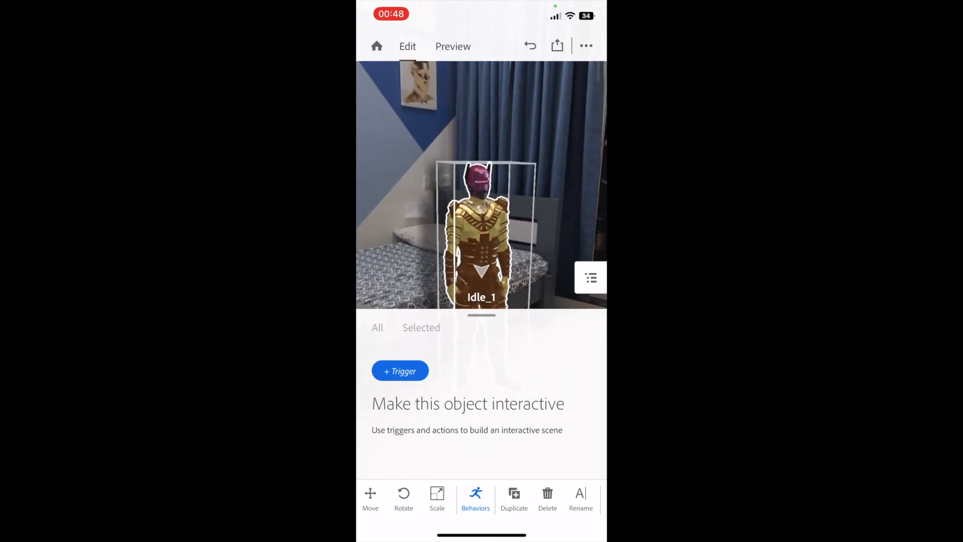
left_click(400, 370)
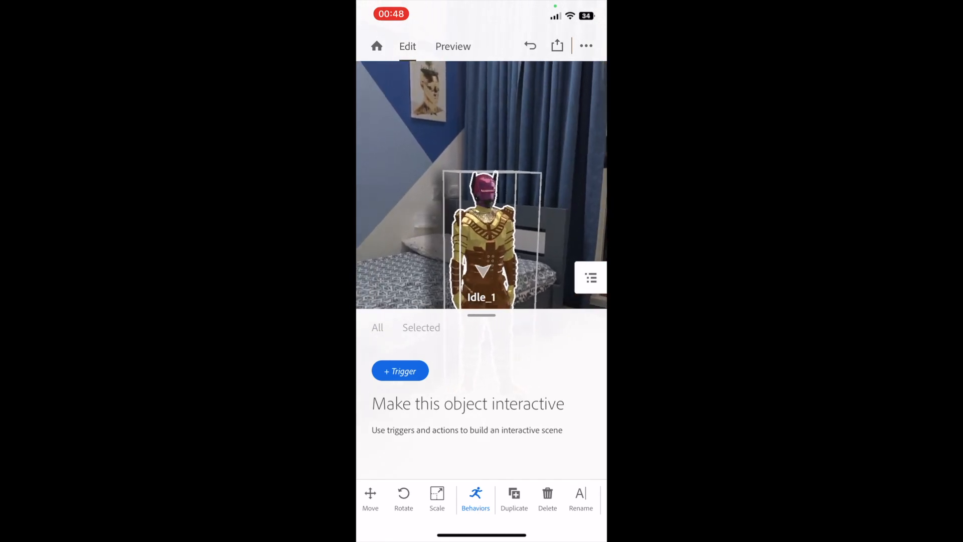
left_click_drag(482, 315, 481, 472)
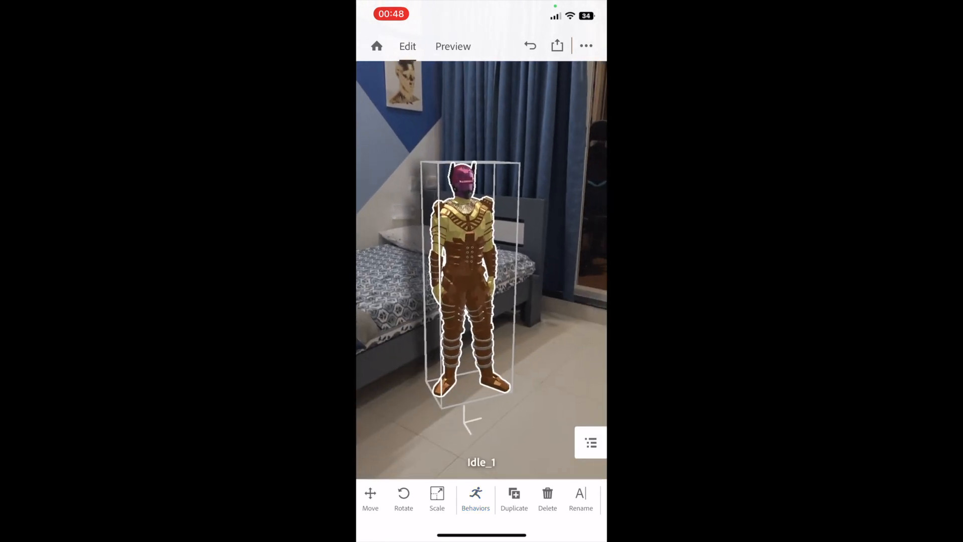
left_click(475, 499)
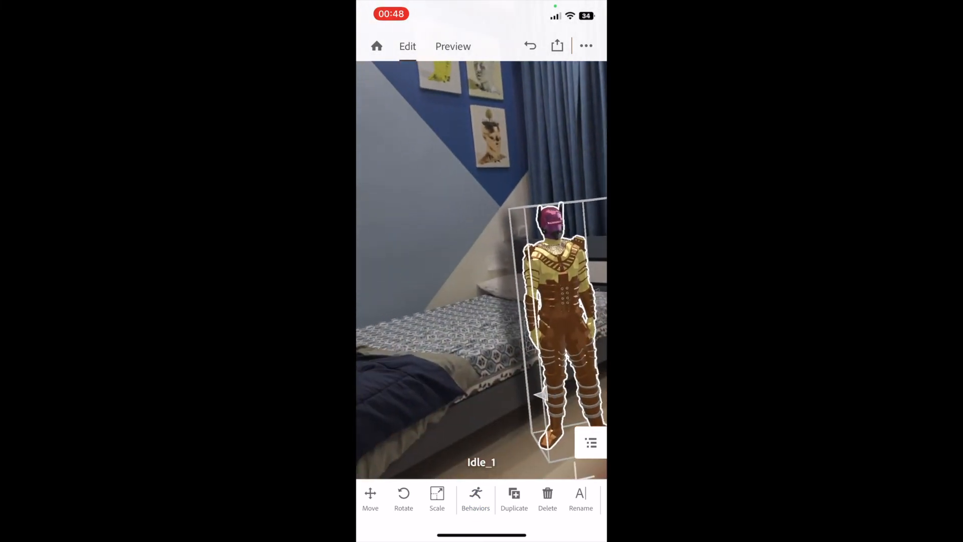
Preview the augmented reality scene and examine its sharing and export formats without exporting.
left_click(453, 46)
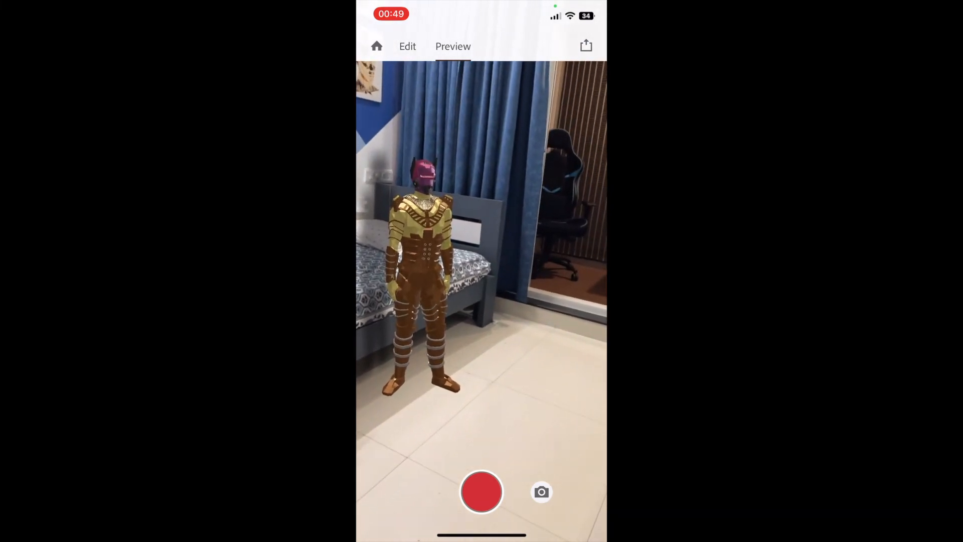
left_click(585, 46)
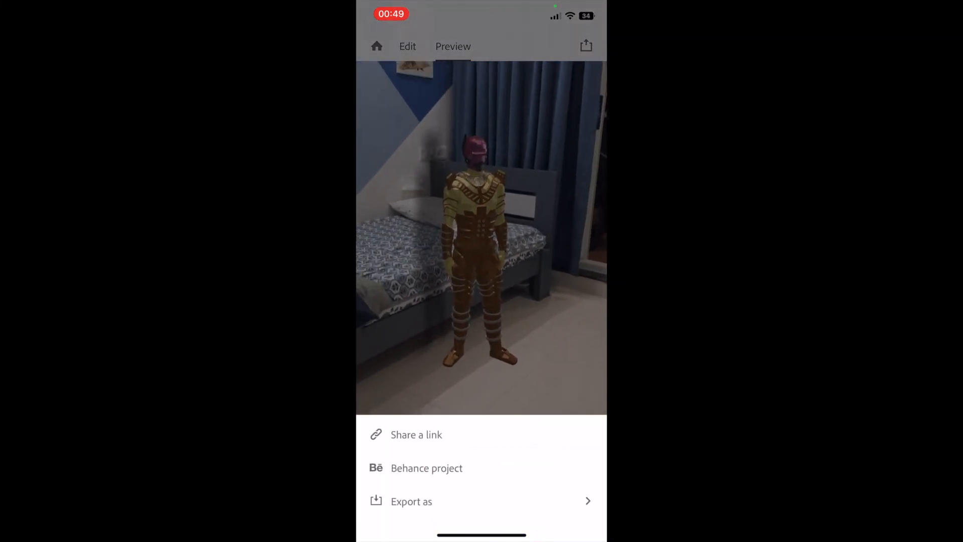
left_click(481, 501)
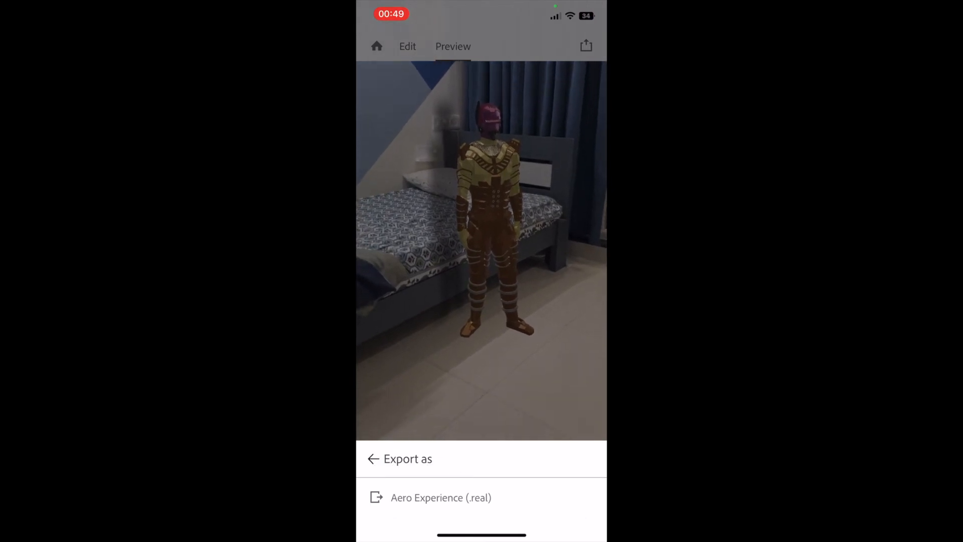
left_click(373, 458)
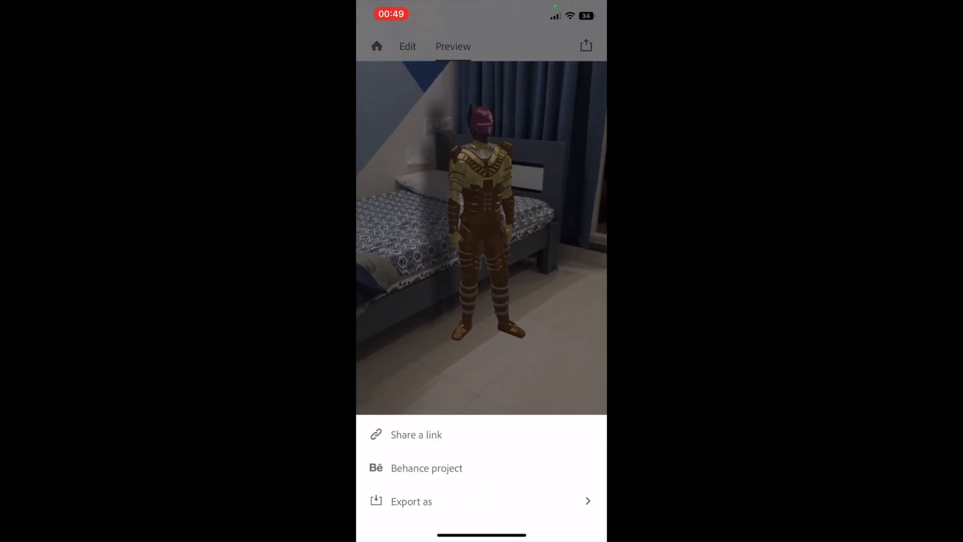
left_click(481, 238)
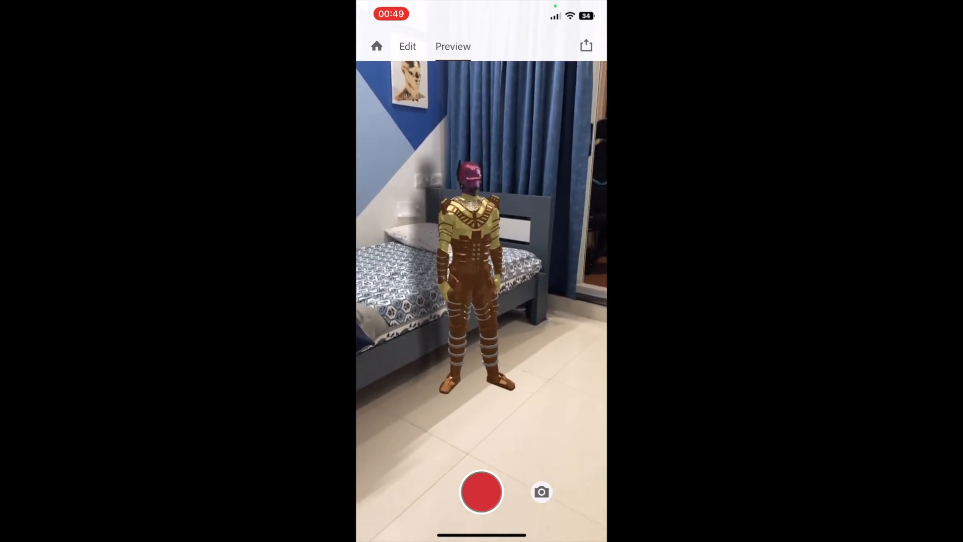
Reopen the recent project Untitled (7) from the home screen and anchor it to the surface found beside the bed.
left_click(377, 45)
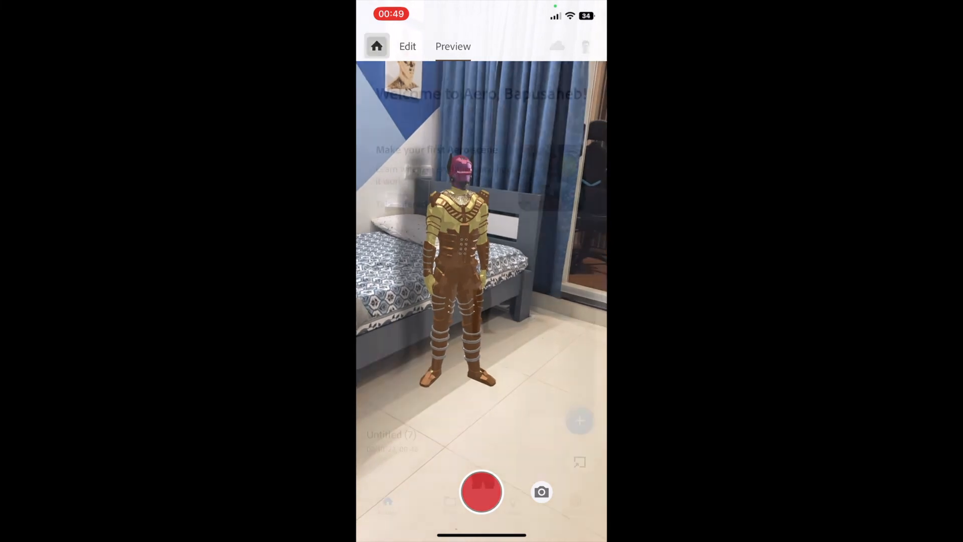
scroll(481, 301, "down", 3)
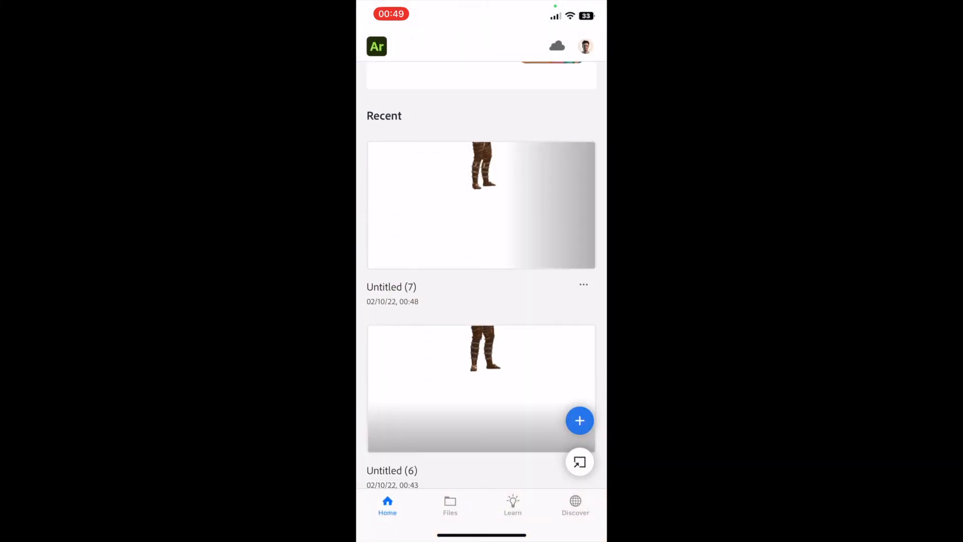
scroll(482, 276, "up", 3)
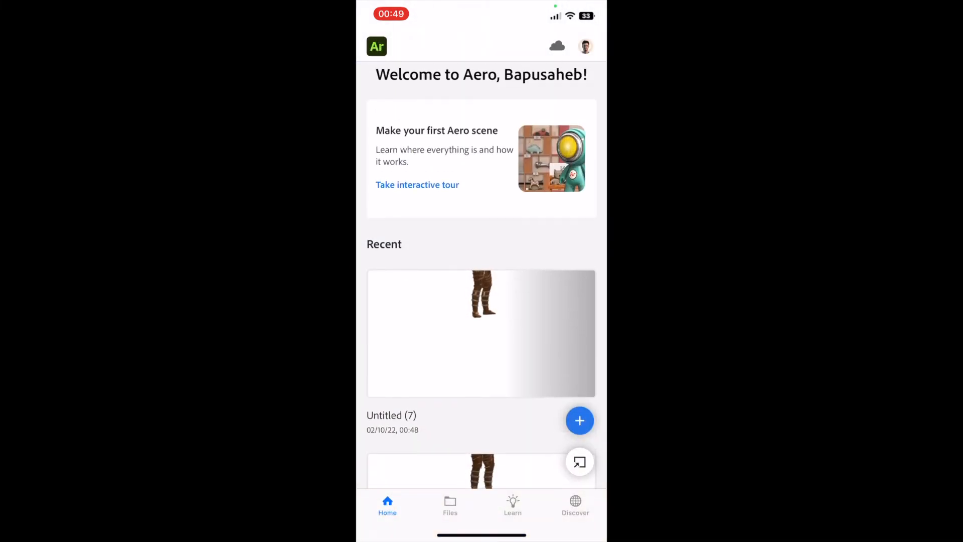
scroll(482, 278, "up", 1)
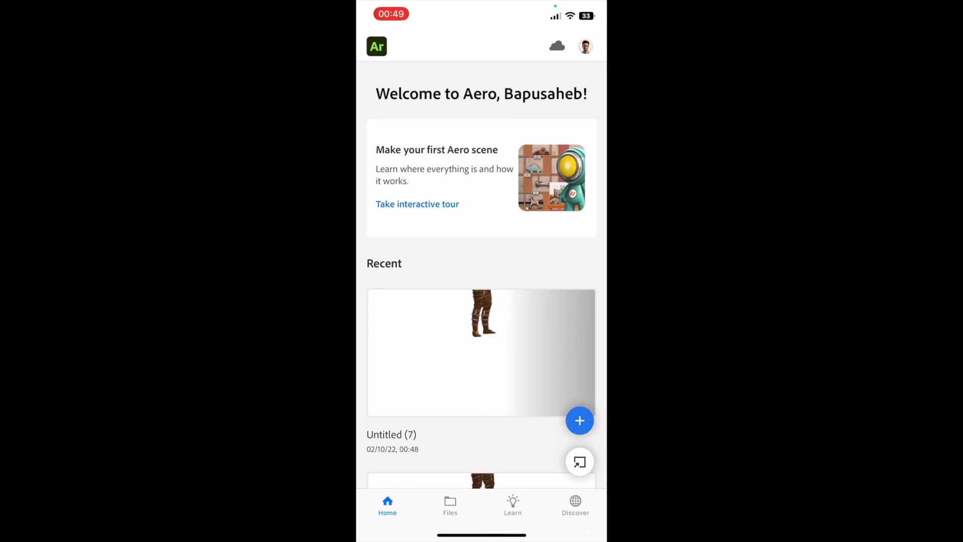
left_click(481, 353)
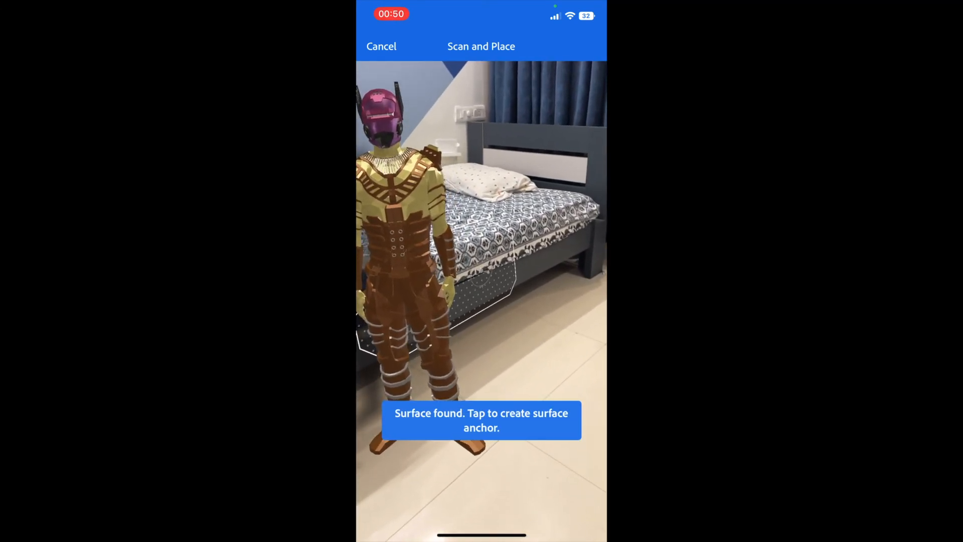
left_click(480, 275)
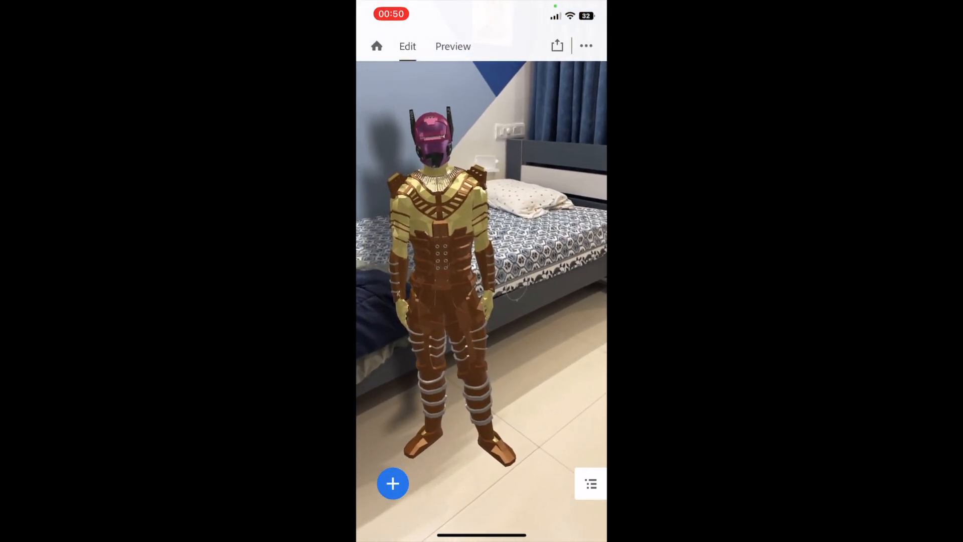
Reposition the Idle_1 character on the floor beside the bed and preview the scene.
left_click(441, 271)
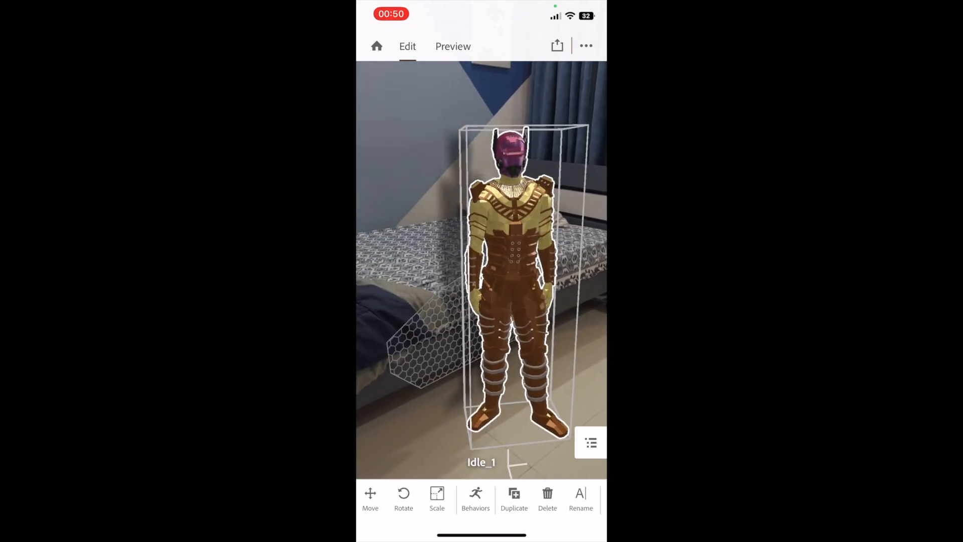
left_click_drag(515, 301, 503, 270)
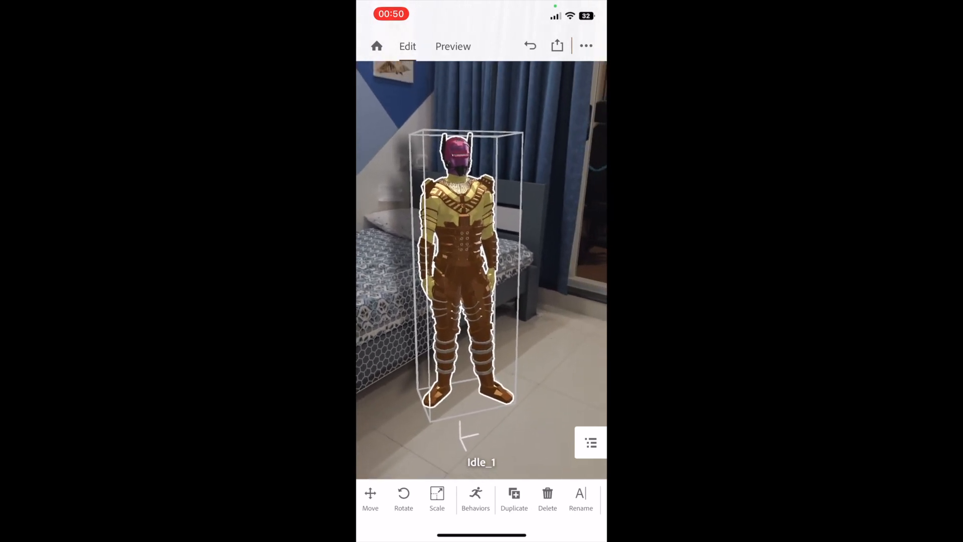
left_click(453, 47)
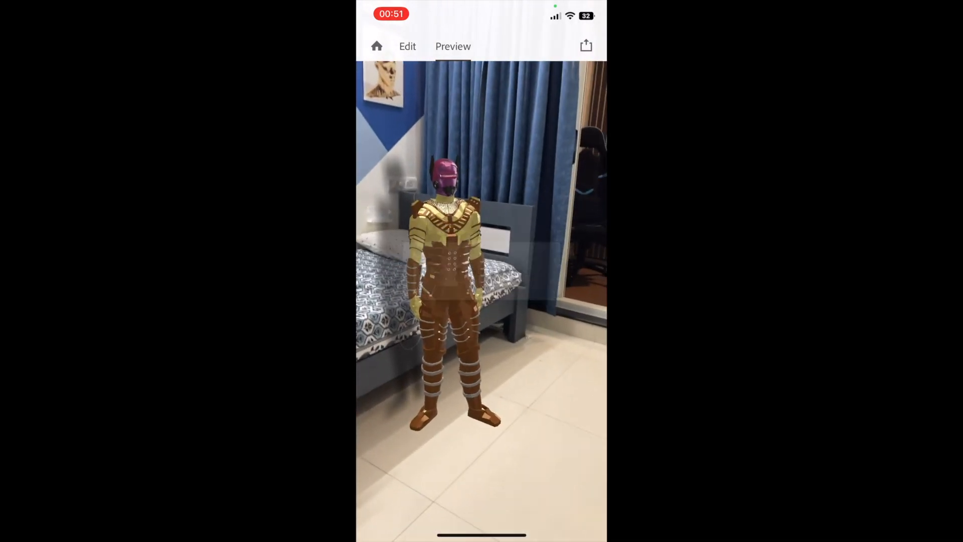